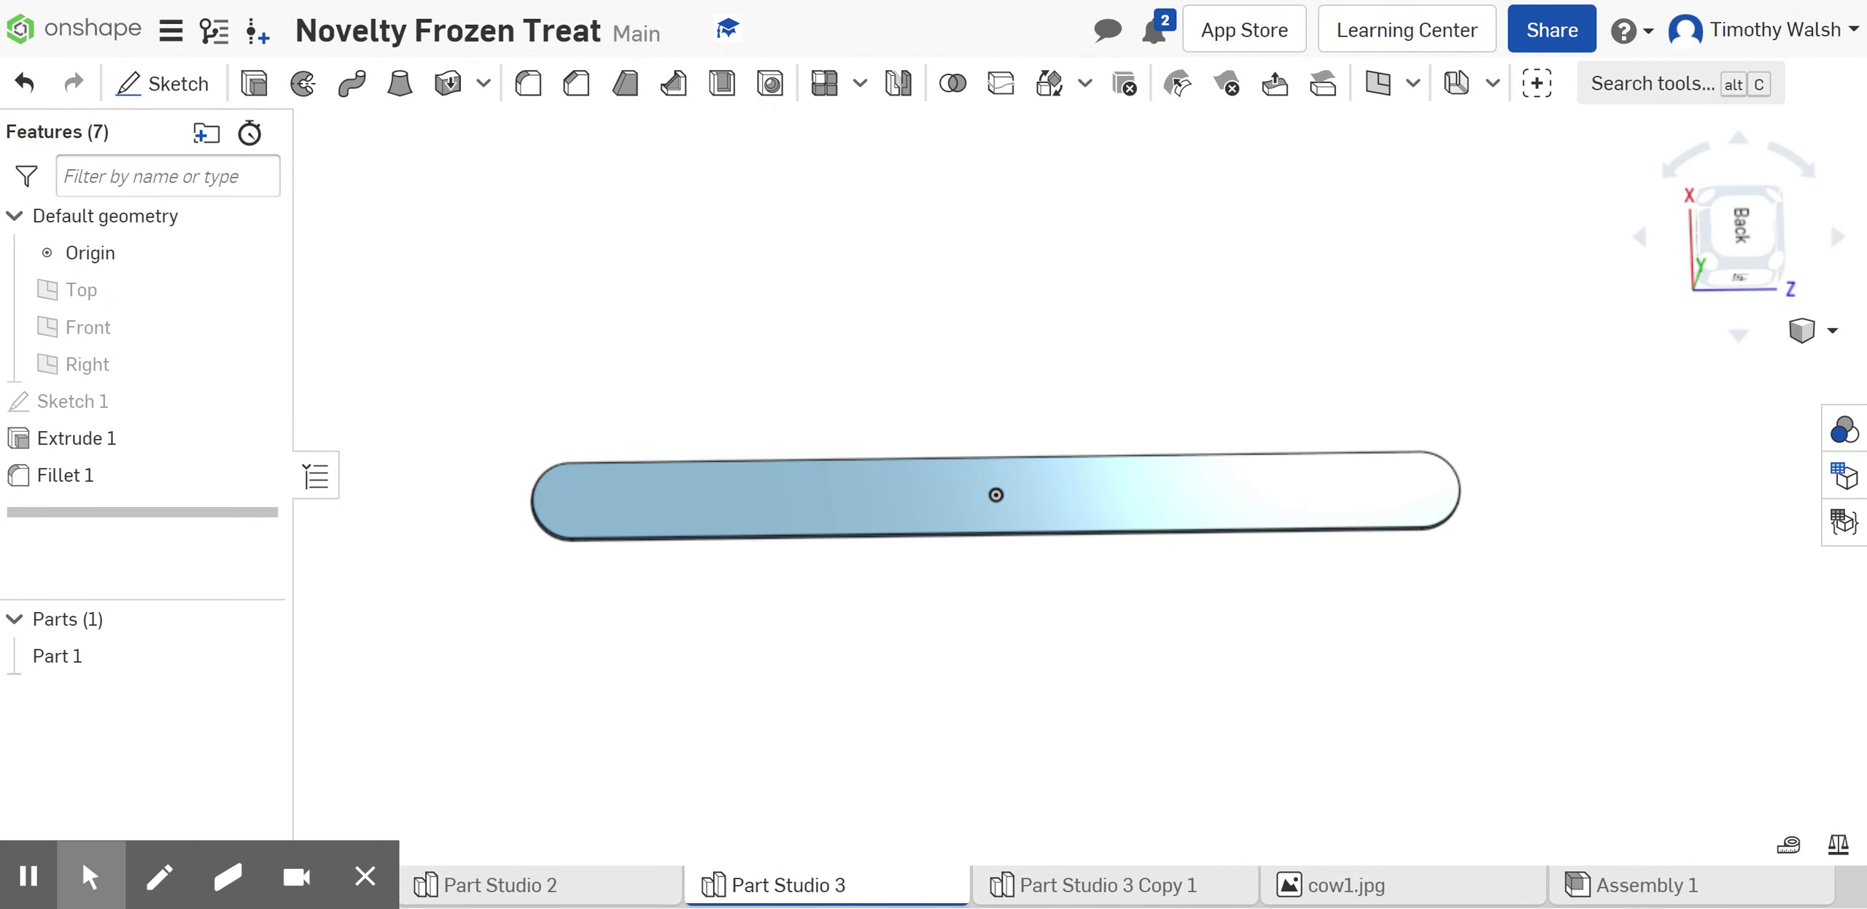
Start a sketch on the stick's face, look normal to it, then cancel Sketch 2
click(164, 83)
click(721, 500)
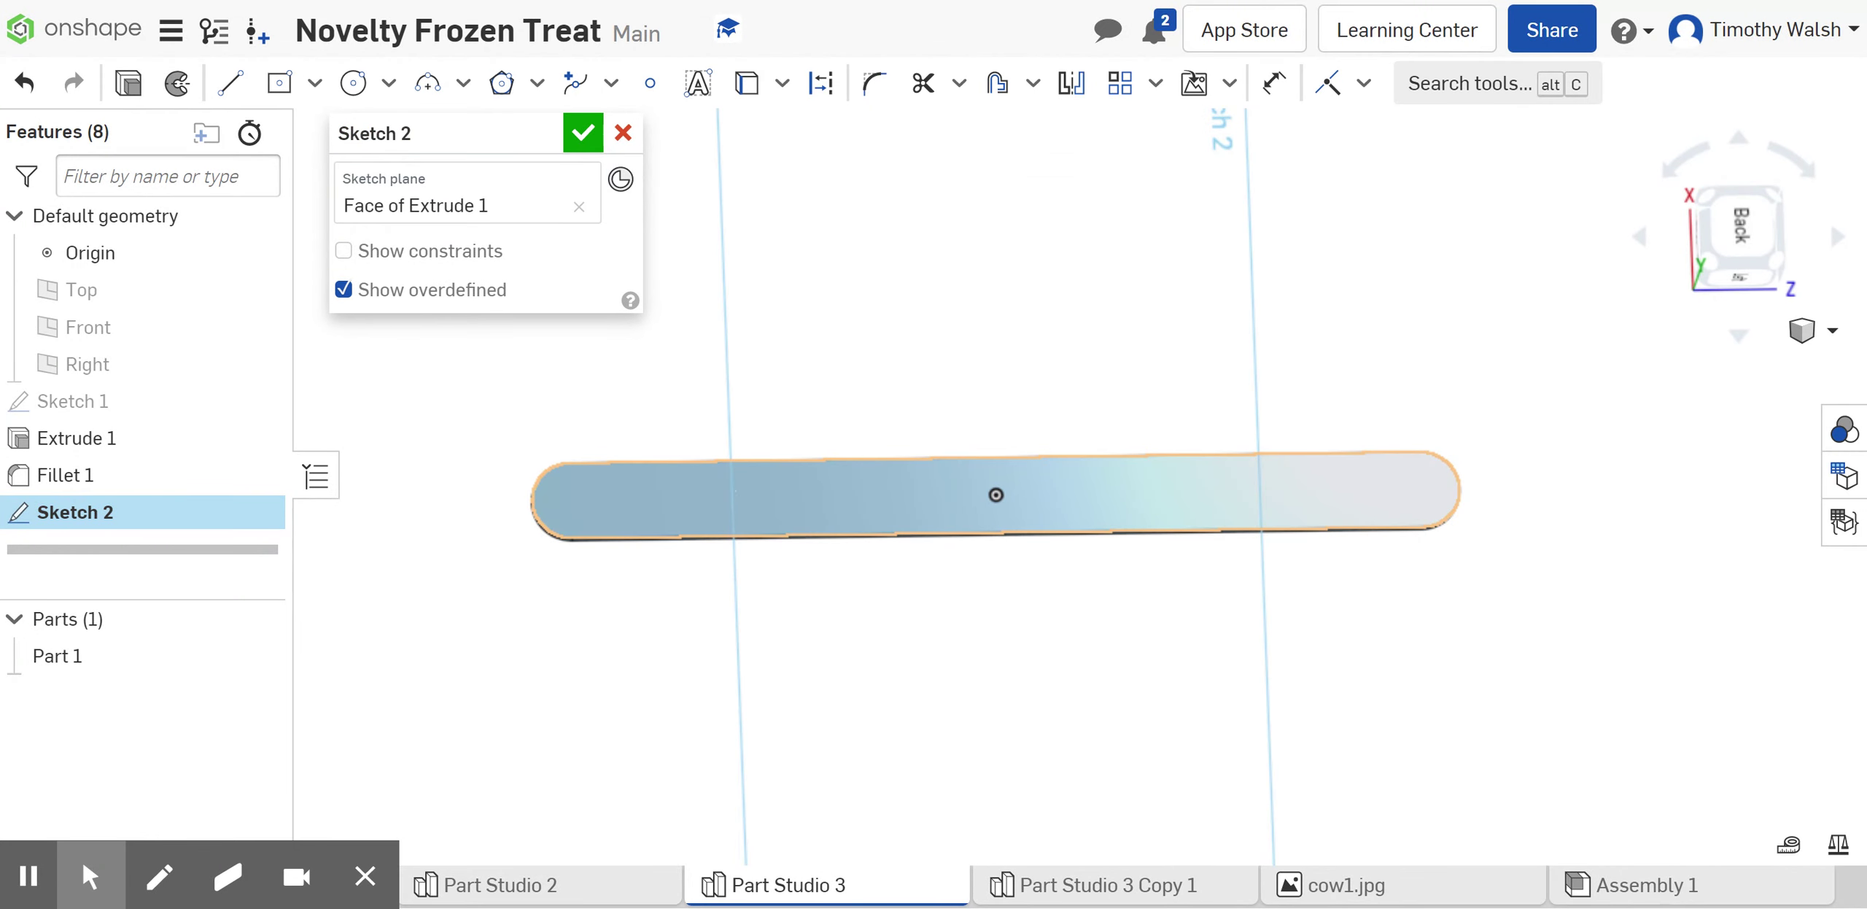
key(n)
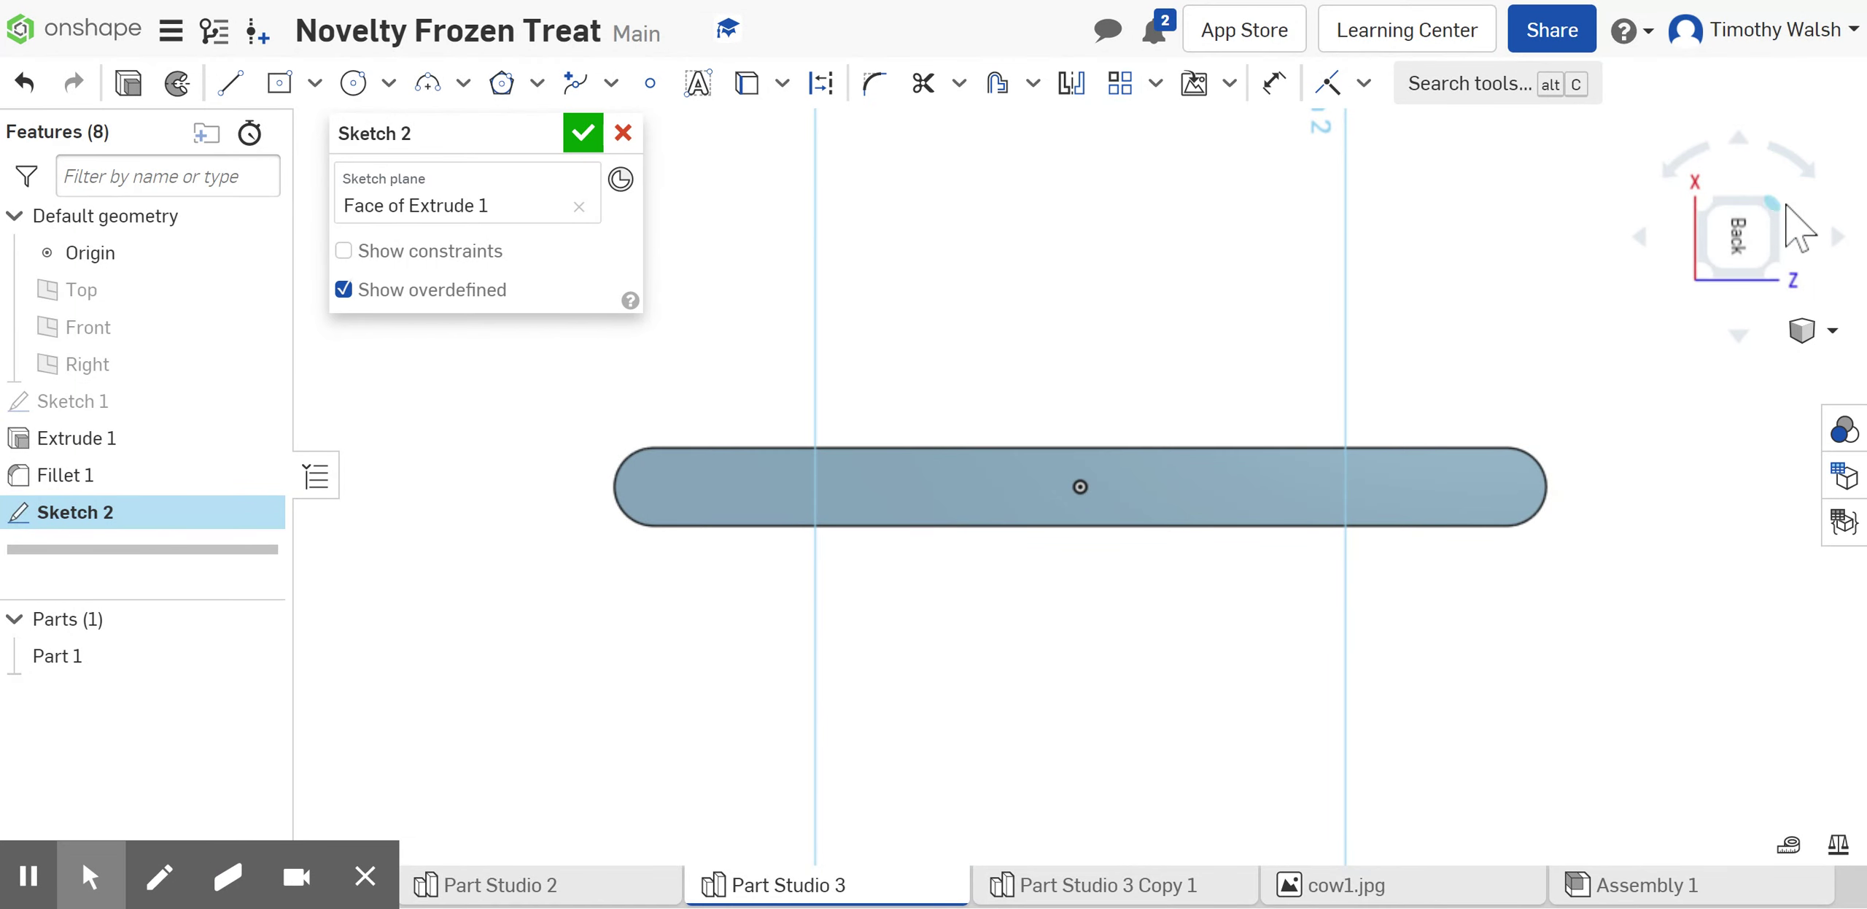
click(621, 135)
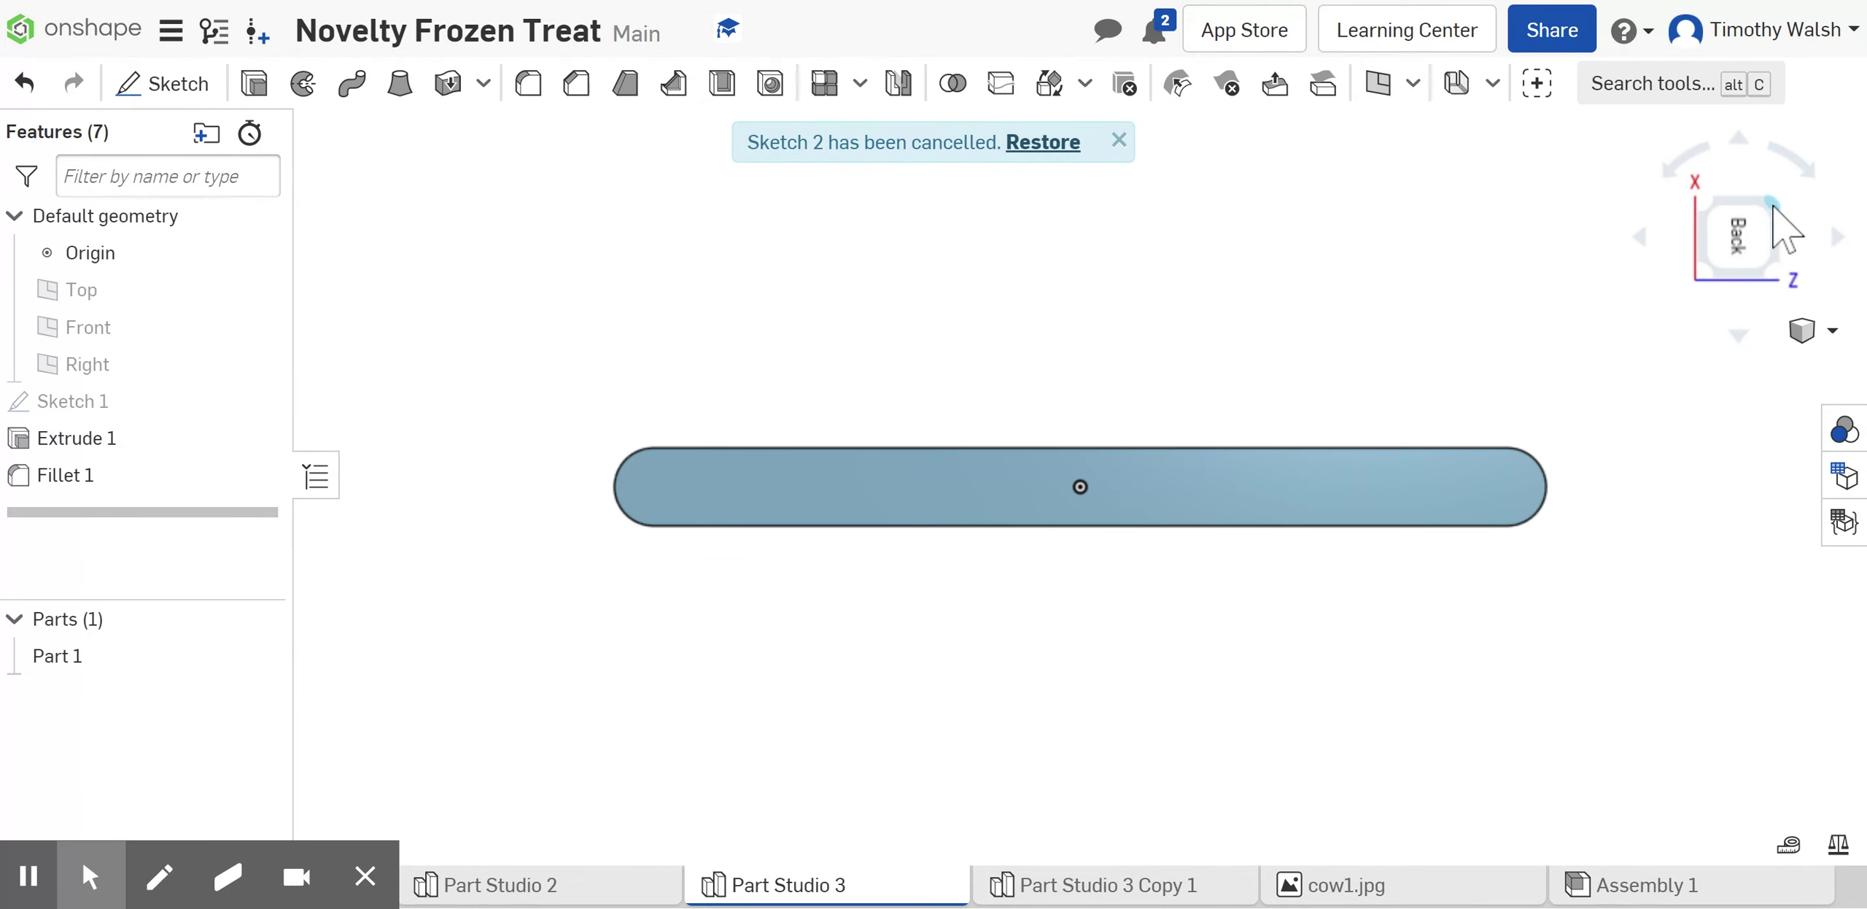
Inspect the part from isometric, right and front views using the view cube
click(1779, 213)
click(1711, 259)
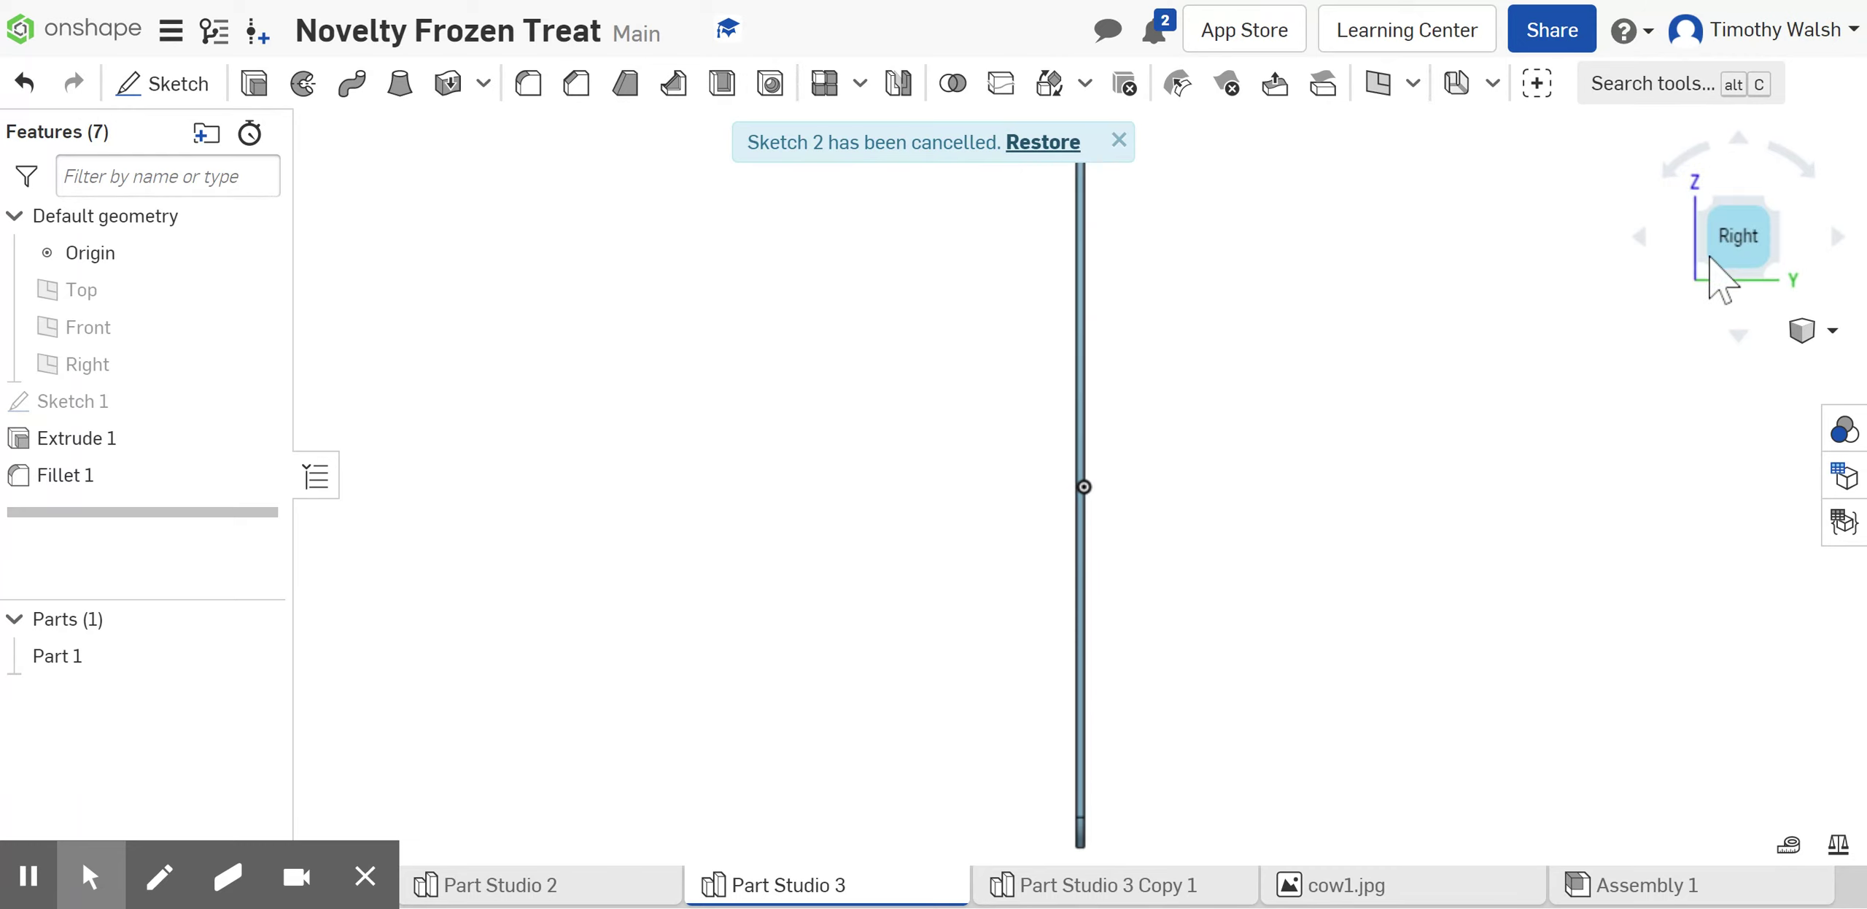
click(1831, 241)
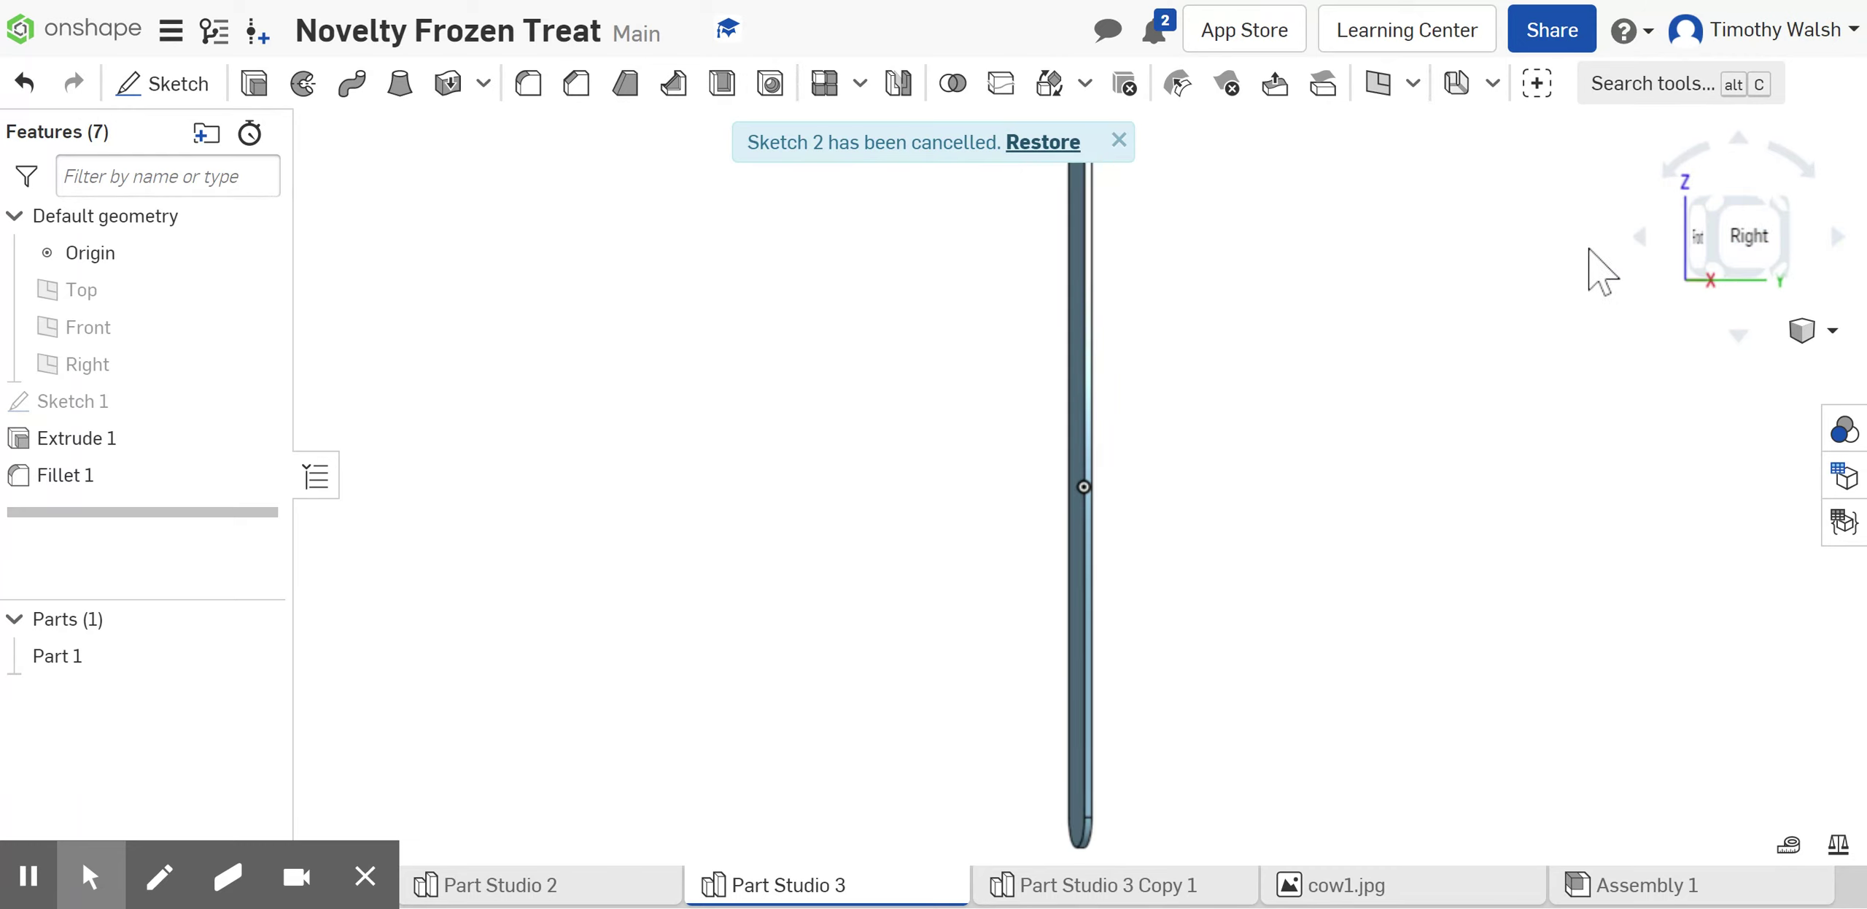
click(1705, 251)
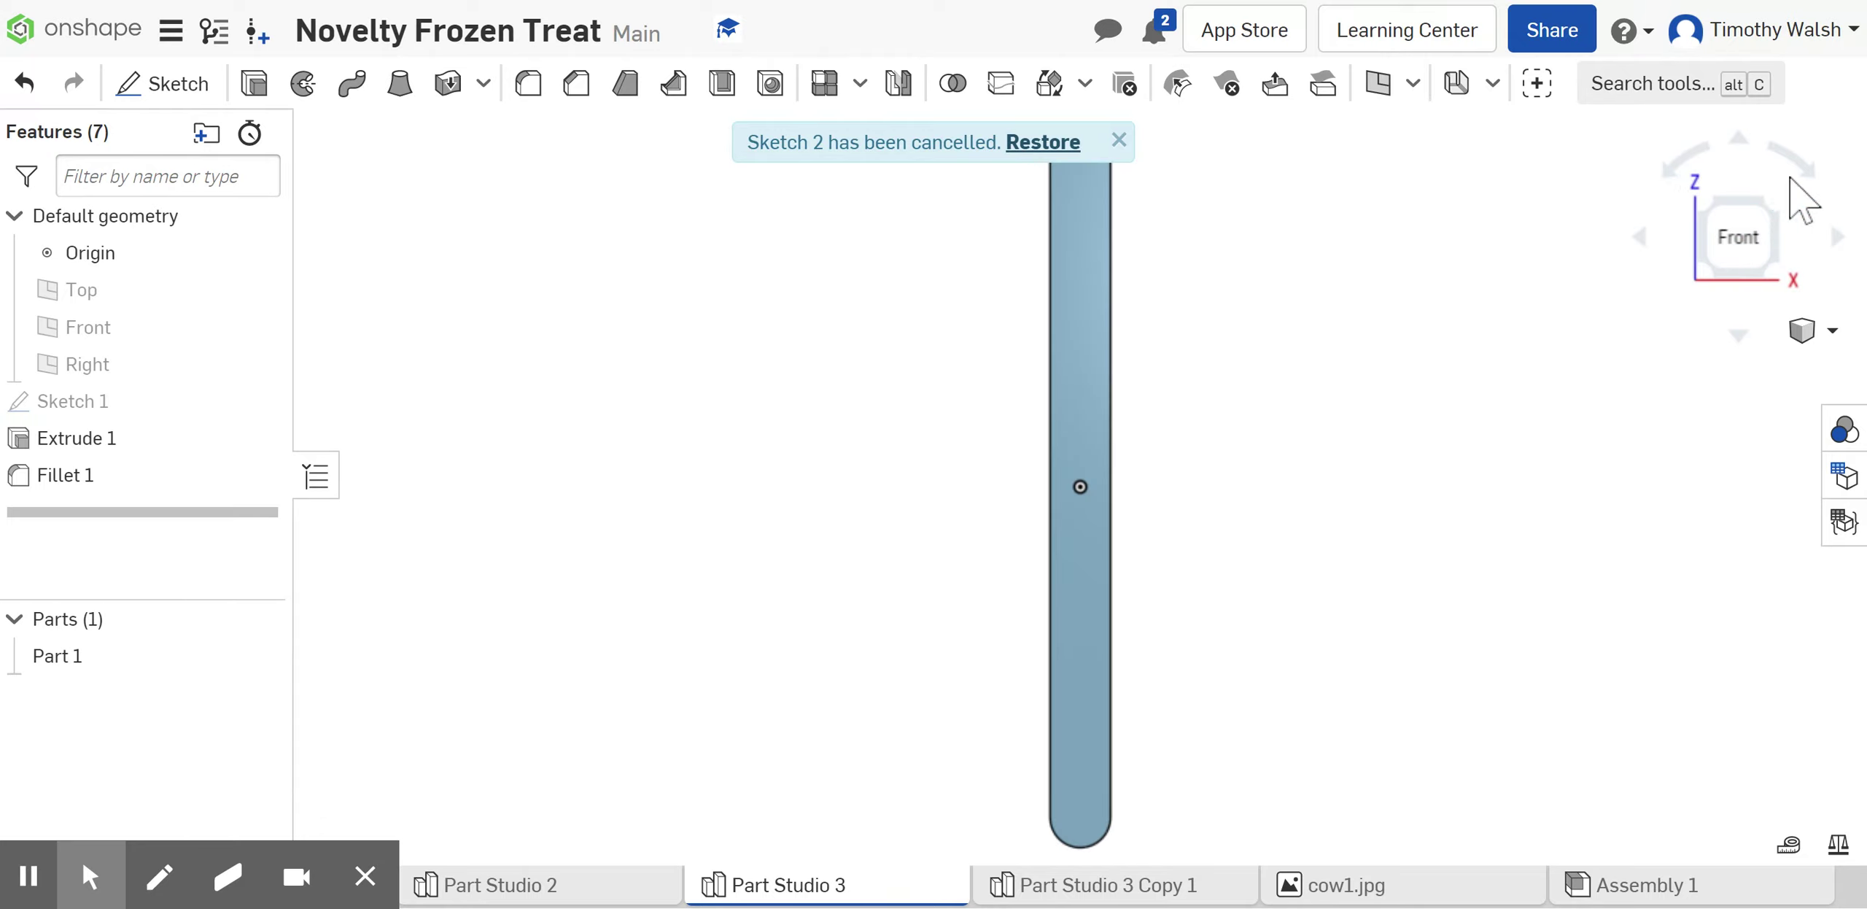
click(1772, 207)
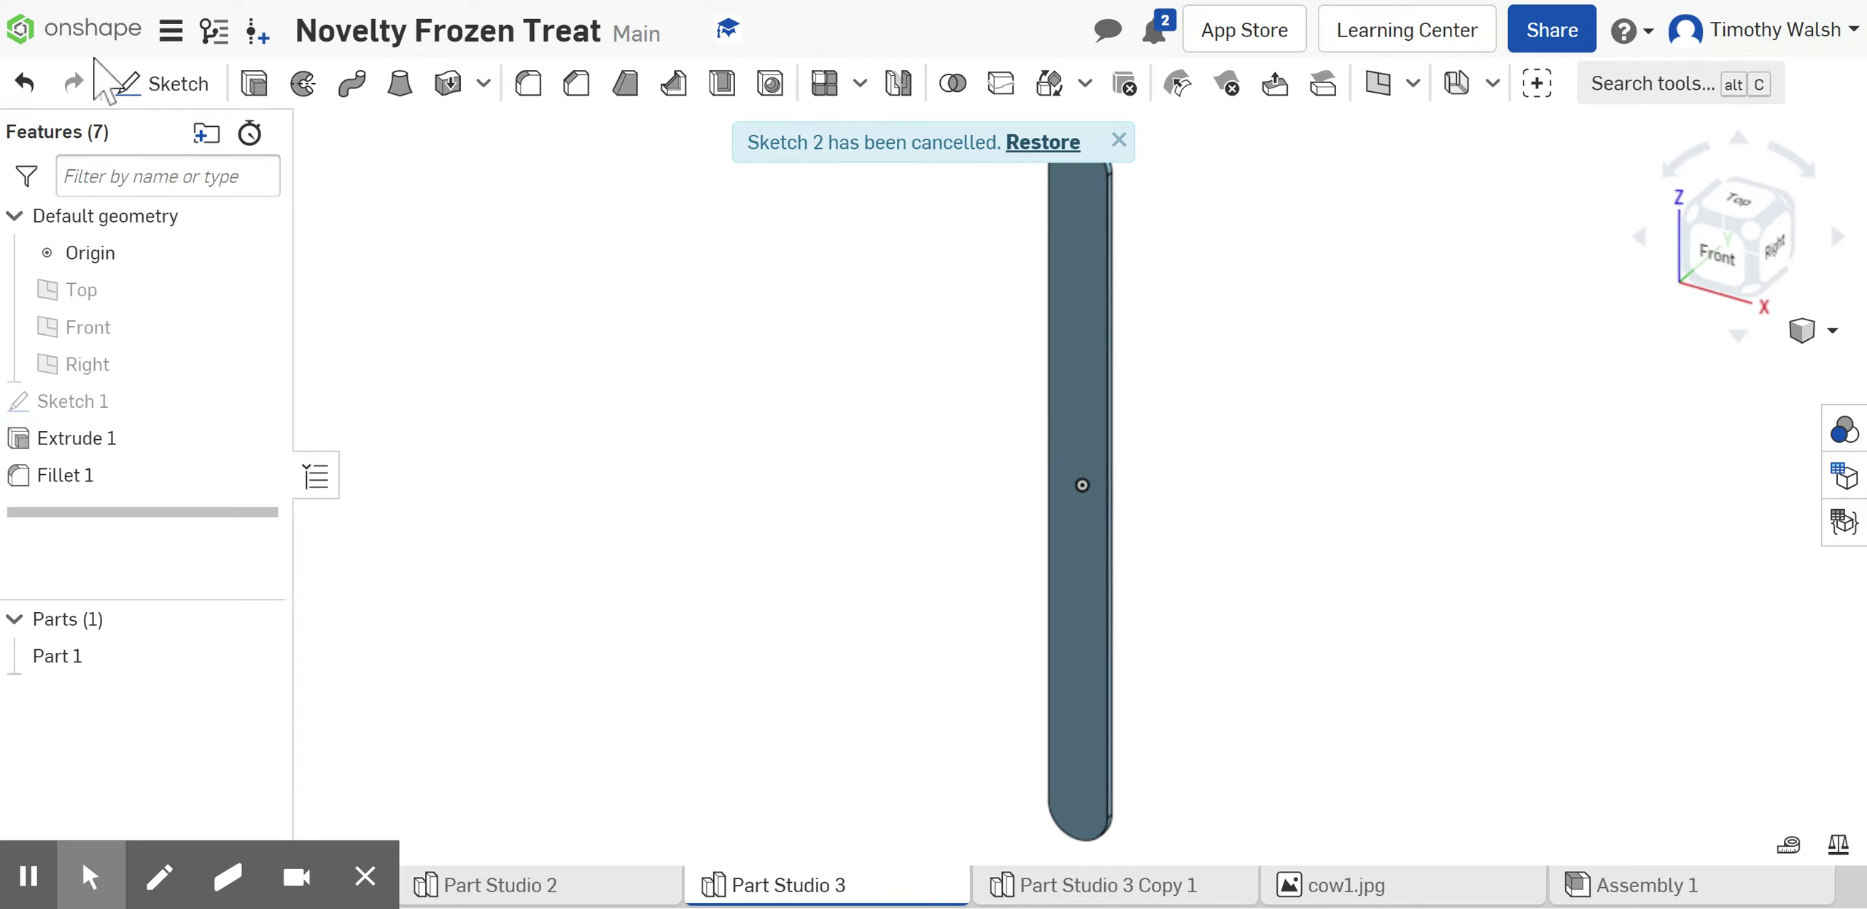
Create Sketch 2 on the stick's face and roll the view until the stick lies horizontal
click(166, 84)
click(1076, 372)
key(n)
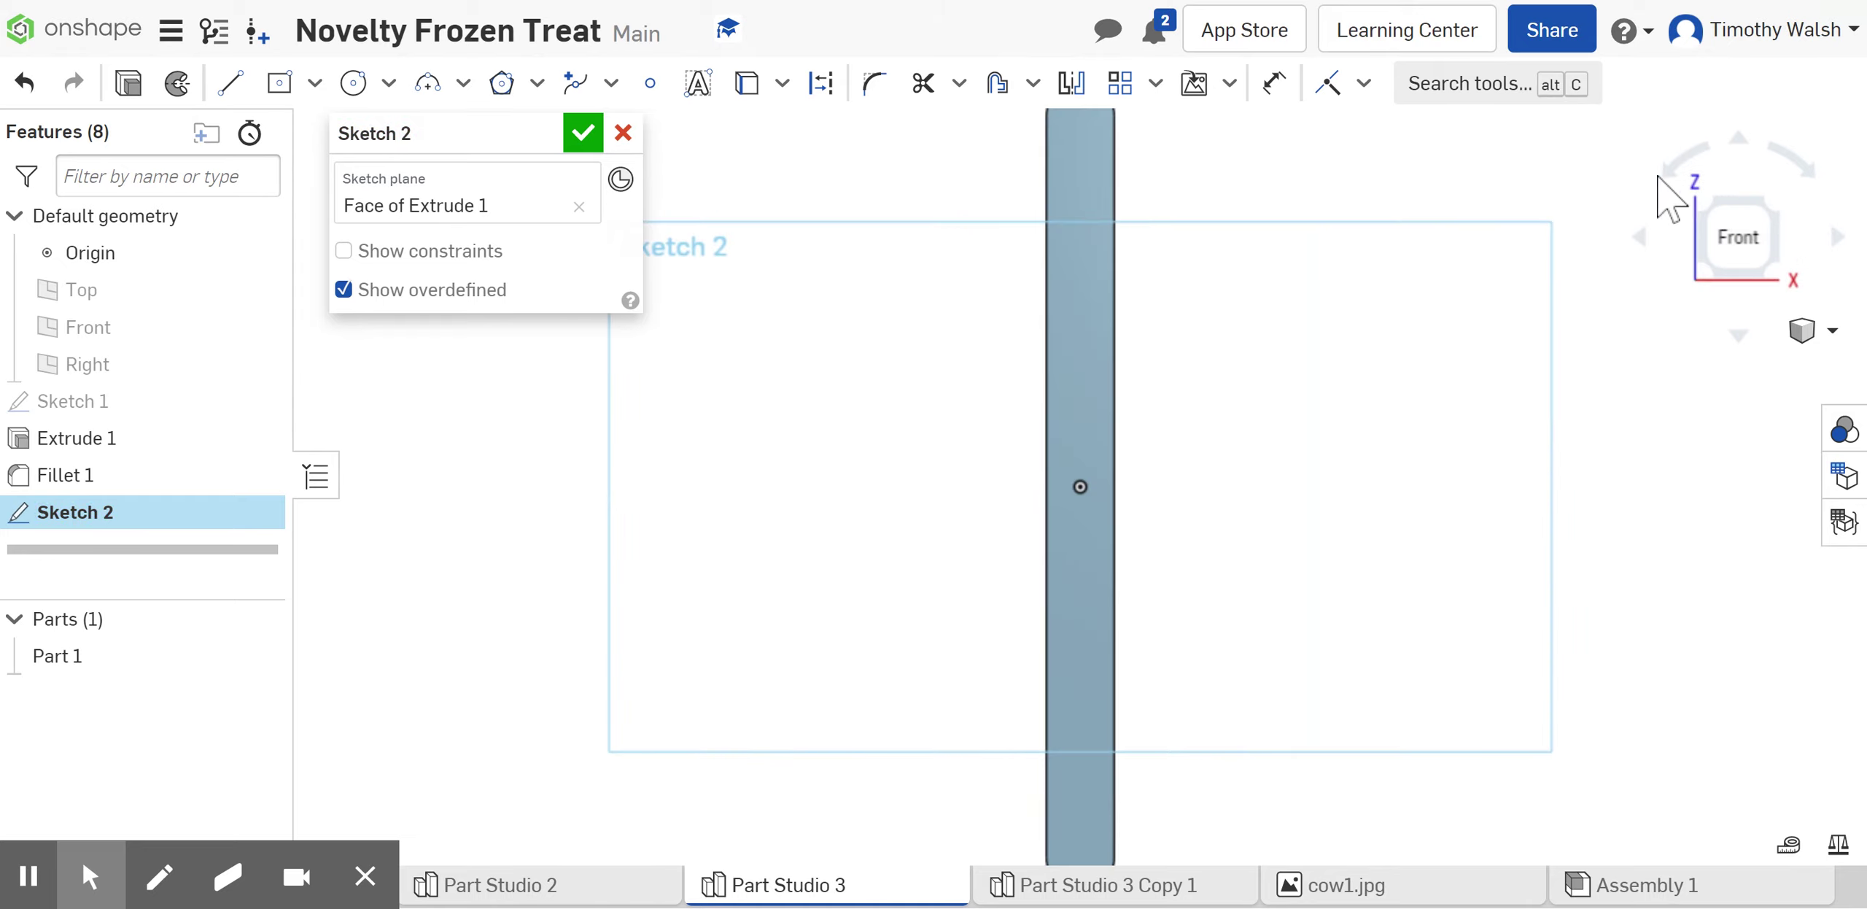
click(1678, 170)
click(1678, 169)
click(1678, 169)
click(1678, 170)
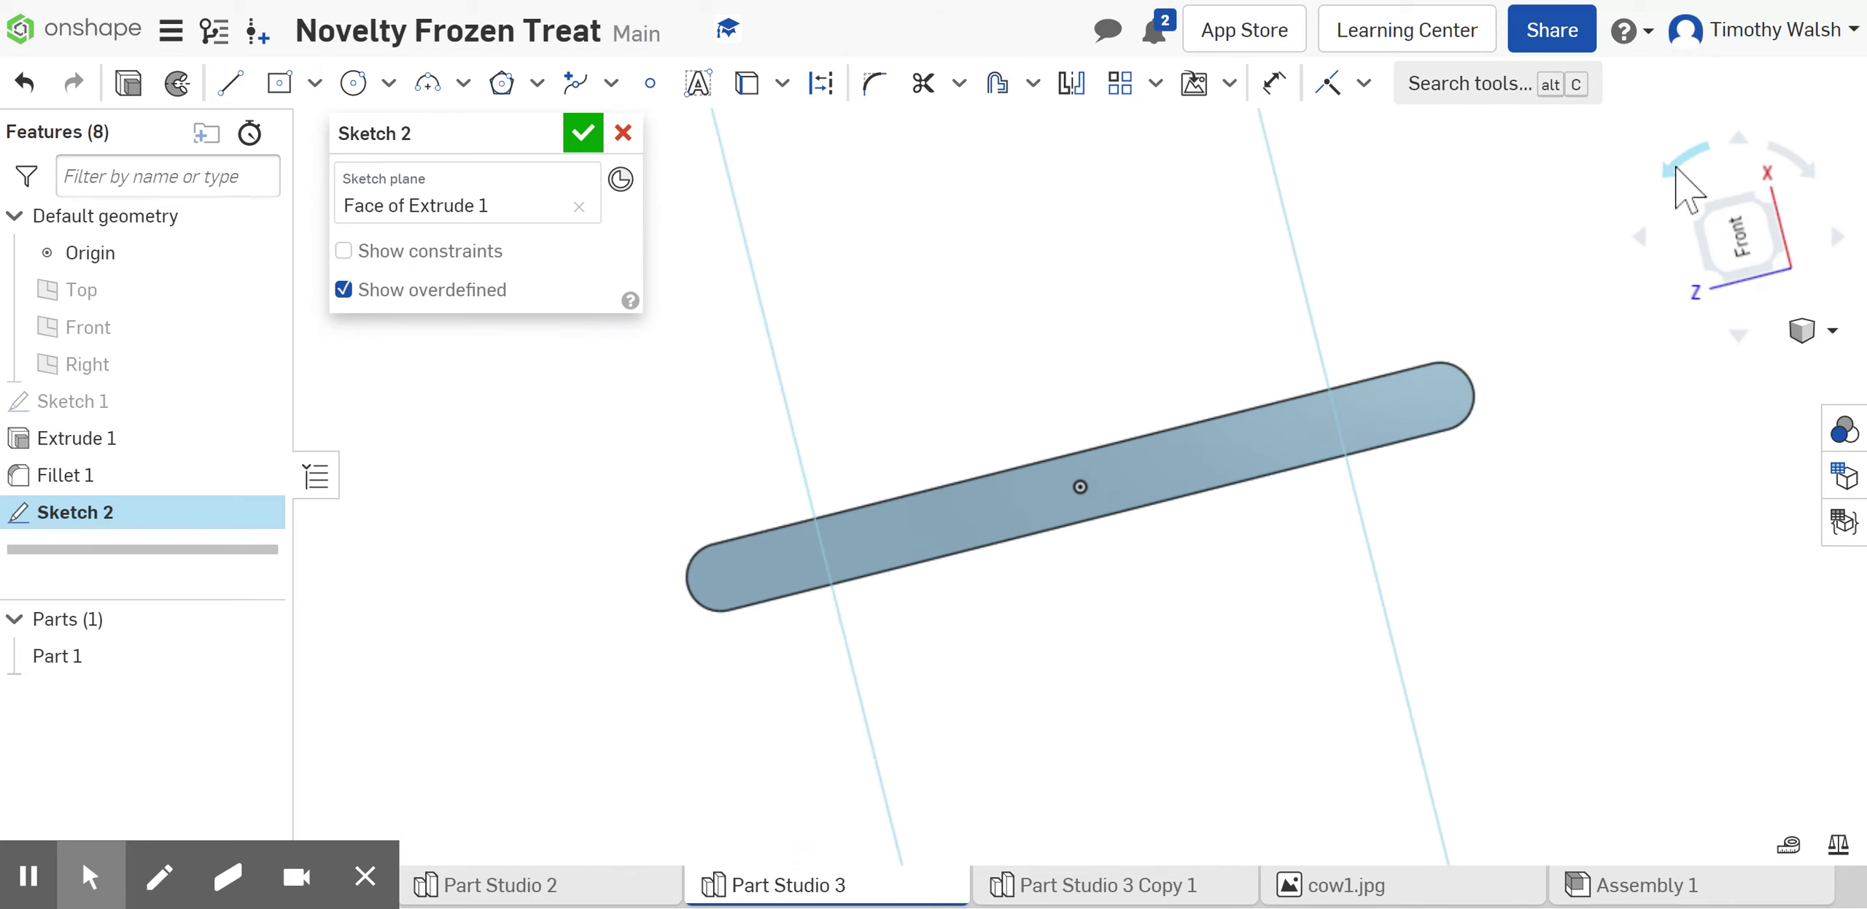
click(1805, 167)
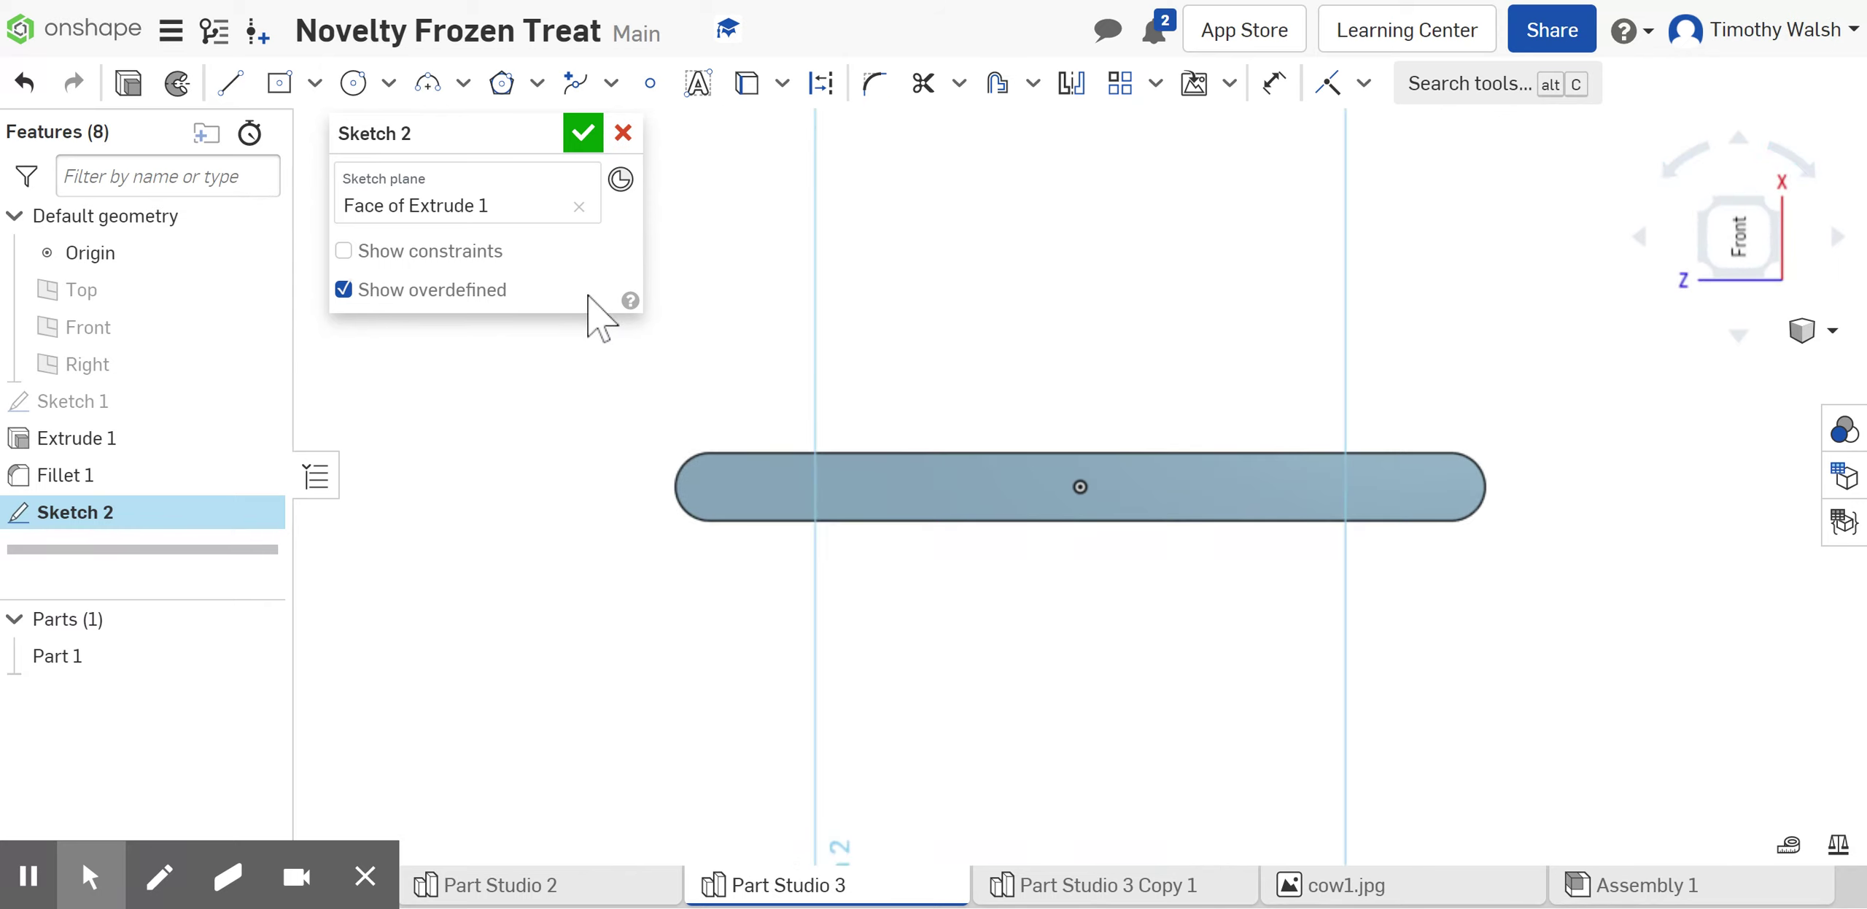
Place a text box on the stick with two corner points
click(698, 84)
click(722, 453)
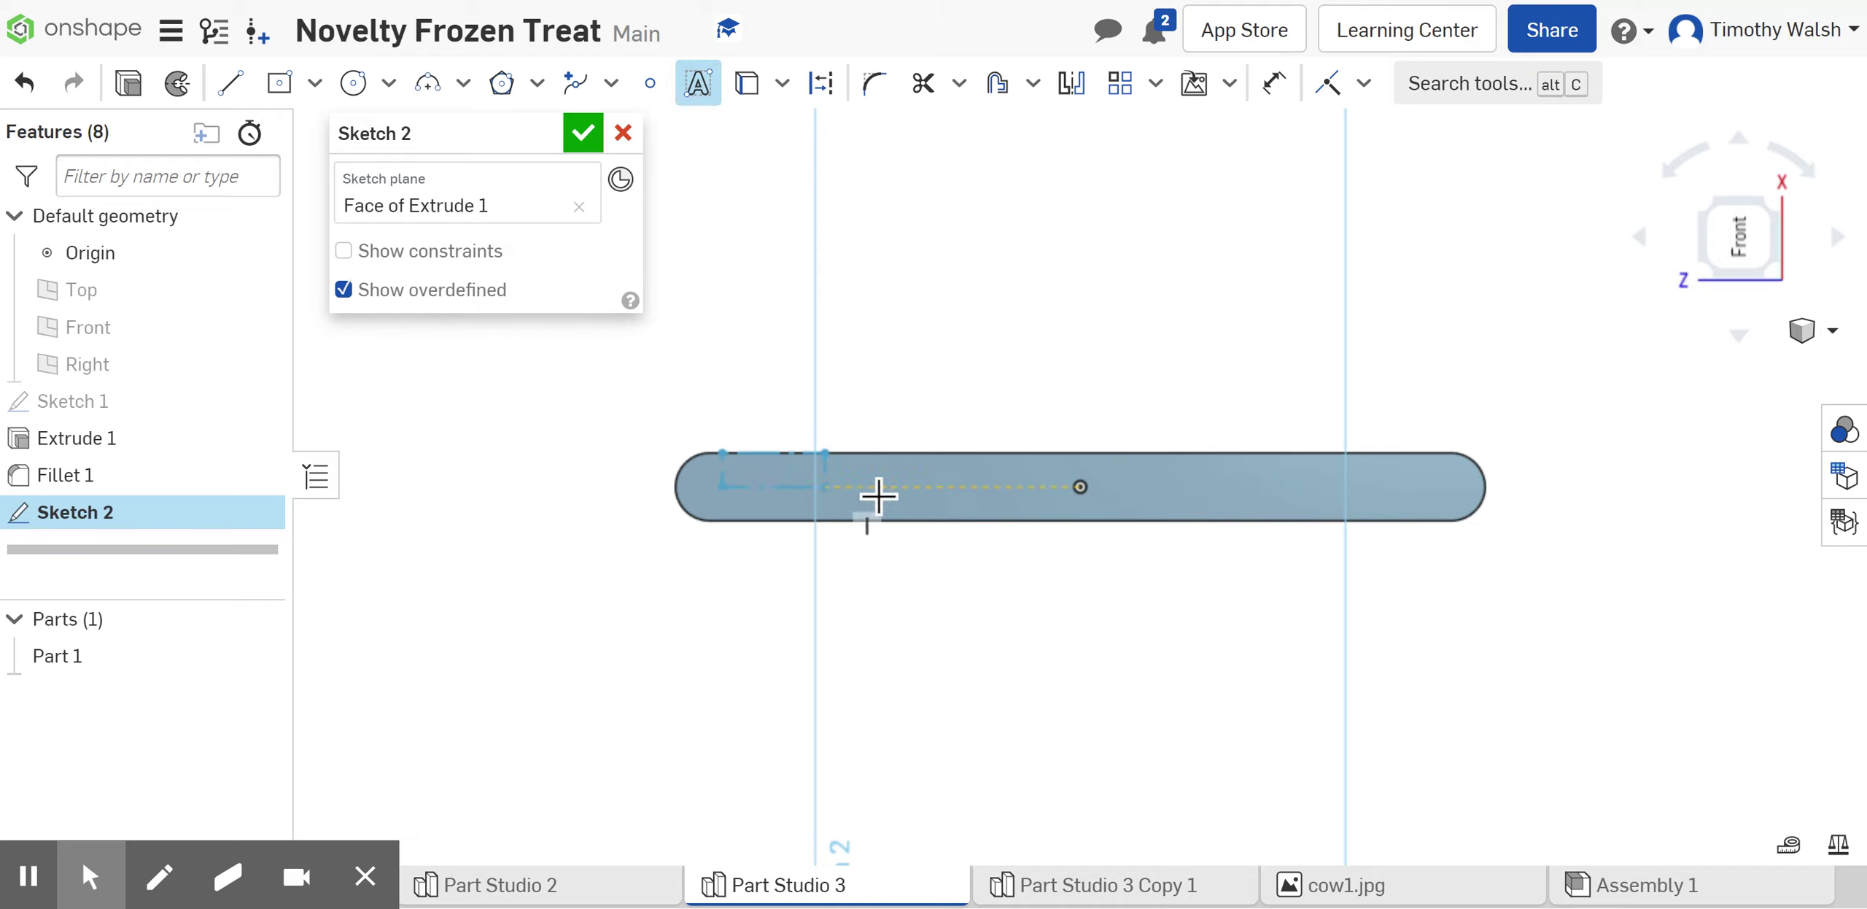
click(1043, 513)
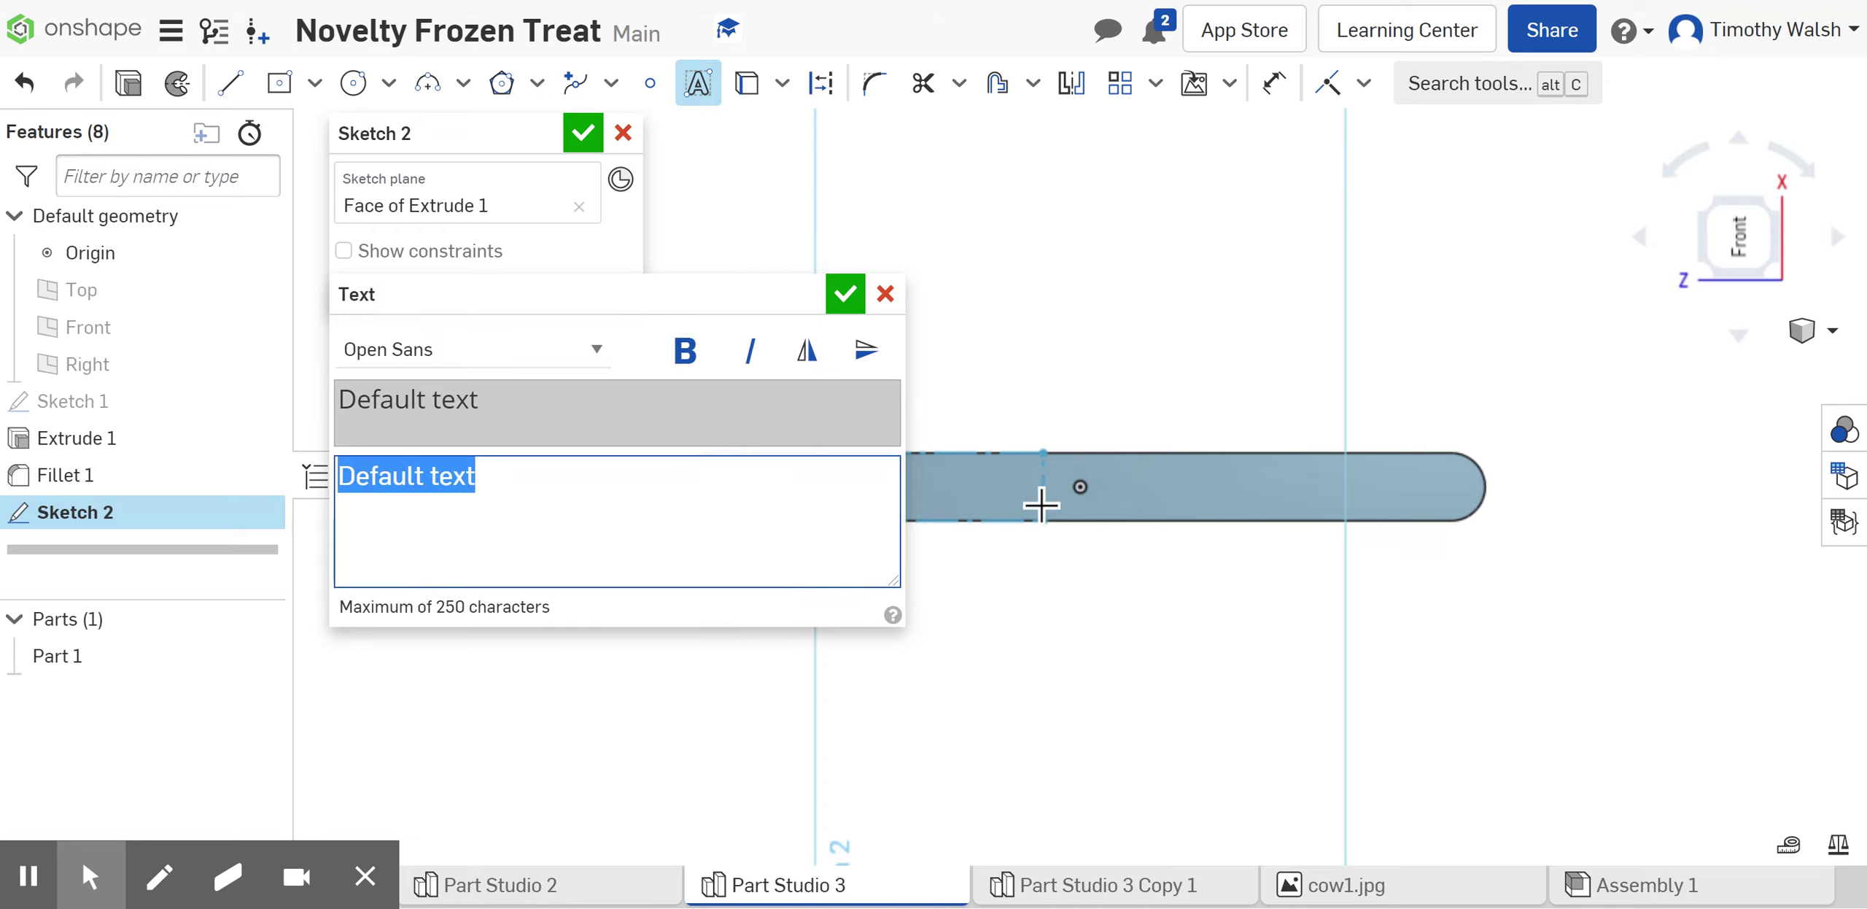
Enter the surname text and set its font to Roboto Slab
text(Walsh)
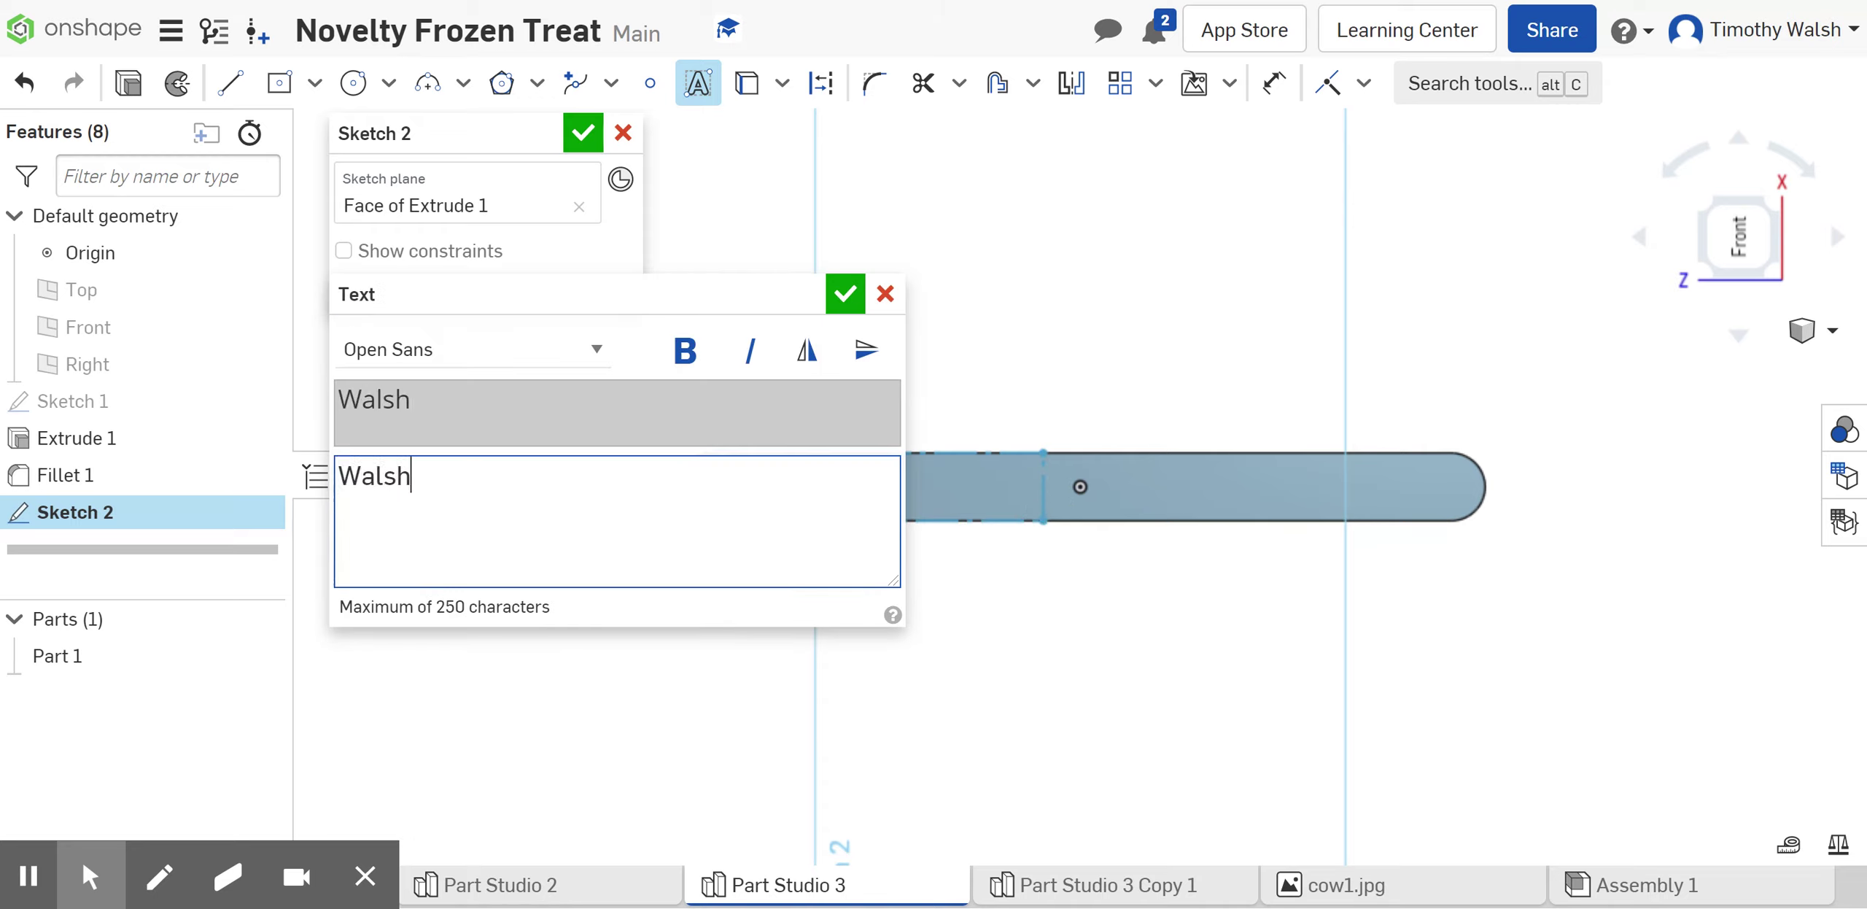
key(ctrl+a)
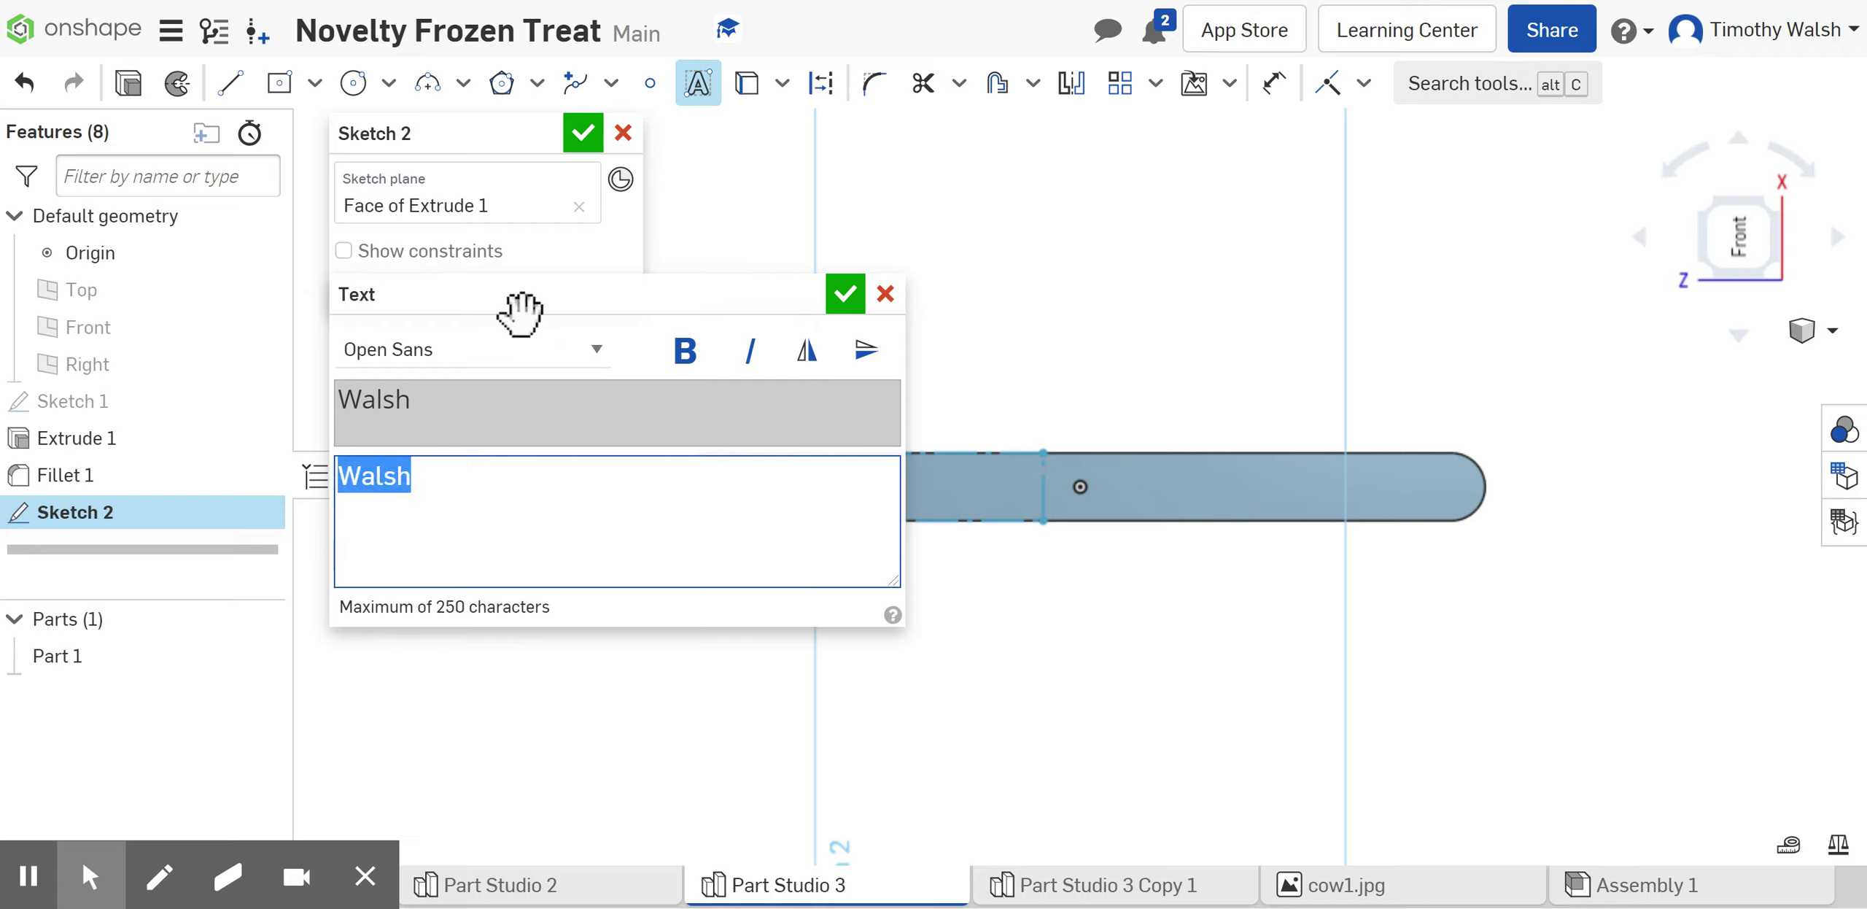
click(521, 356)
key(a)
click(474, 349)
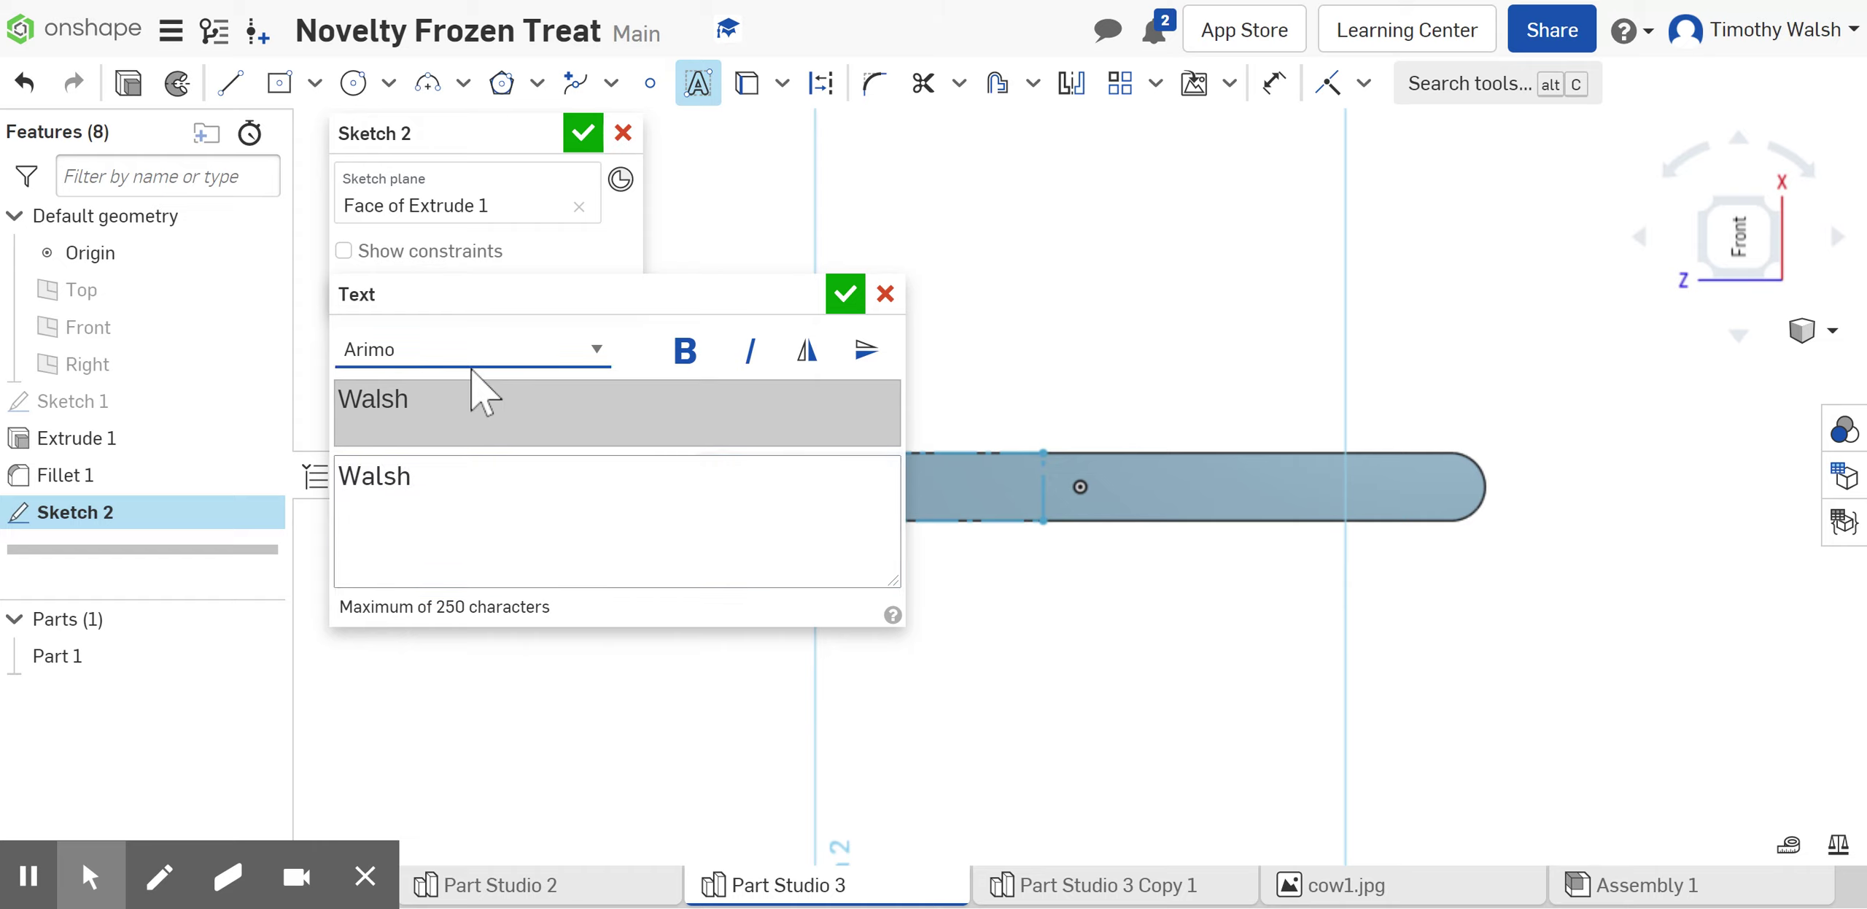
key(r)
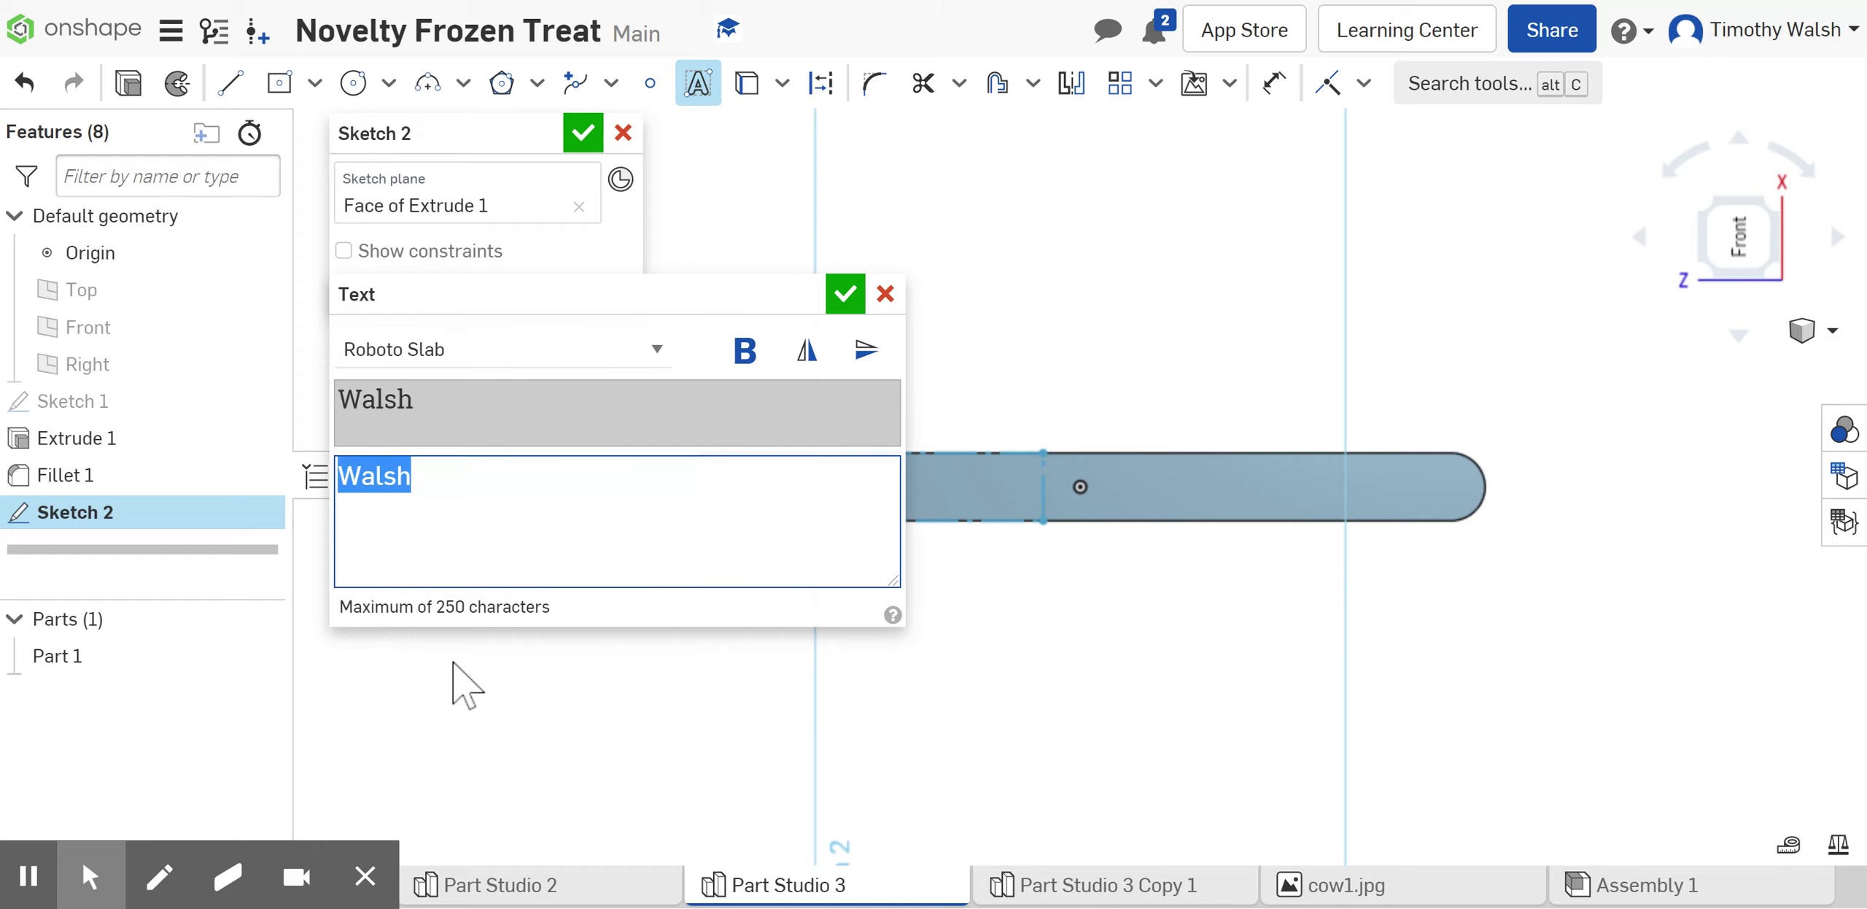
Make the text bold and horizontally mirrored, then accept it into the sketch
click(744, 352)
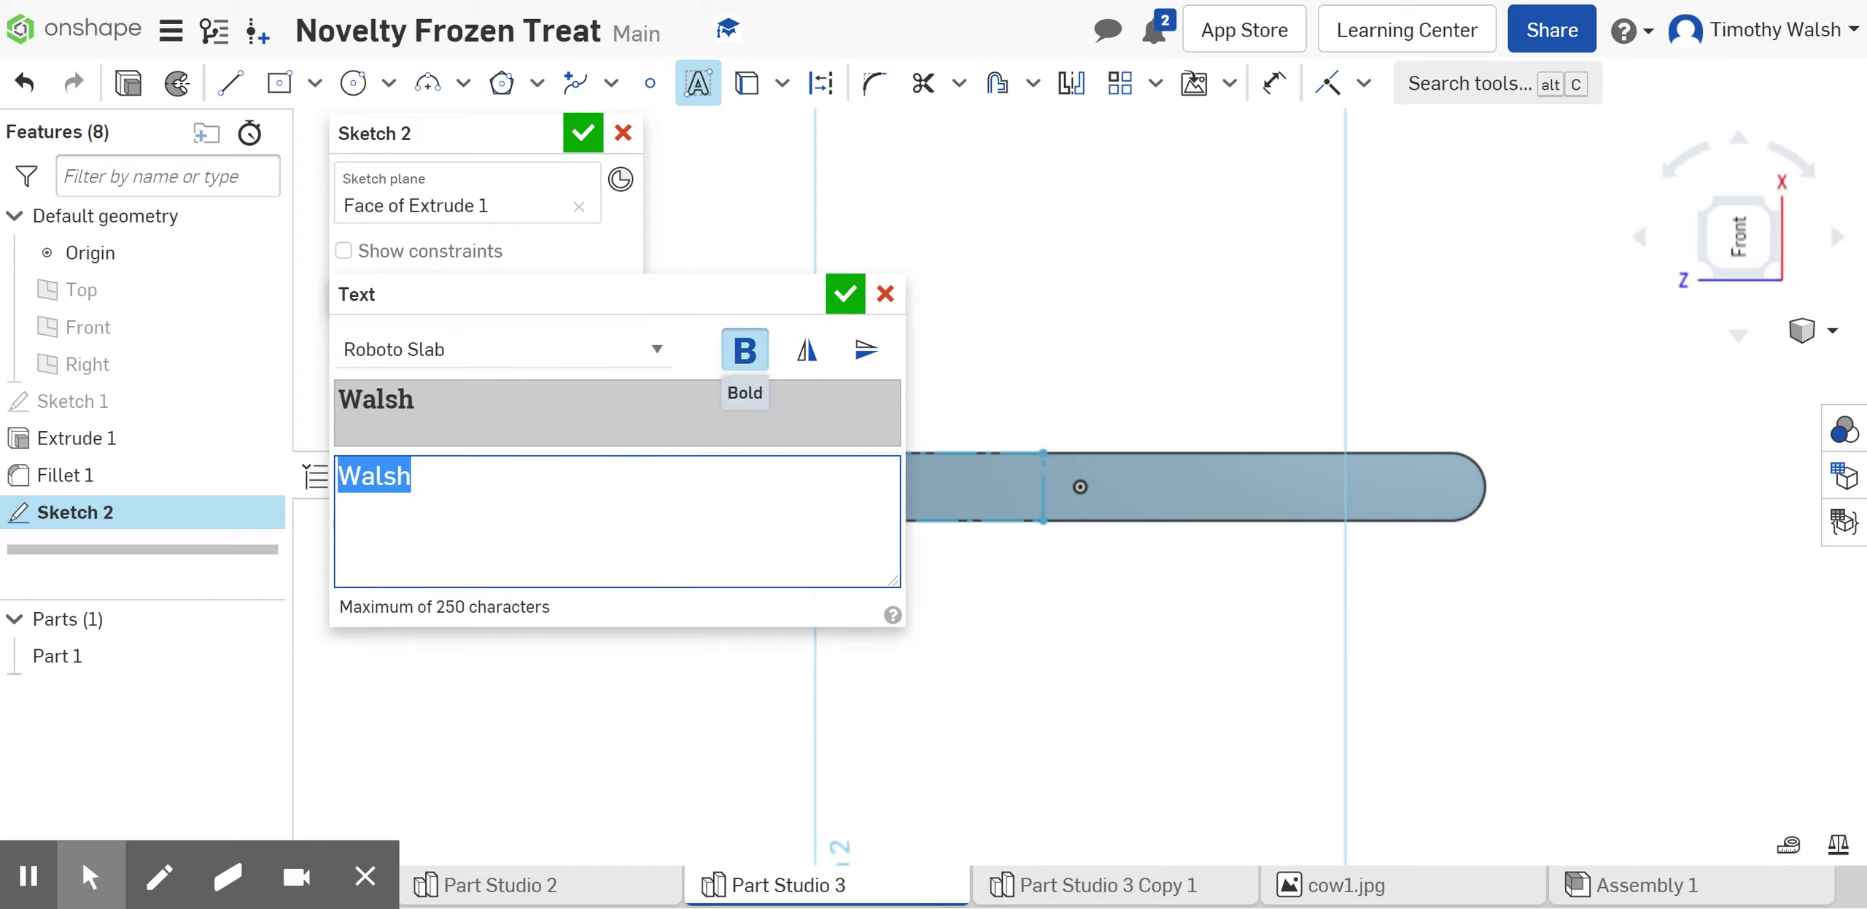
click(808, 352)
click(818, 355)
click(818, 355)
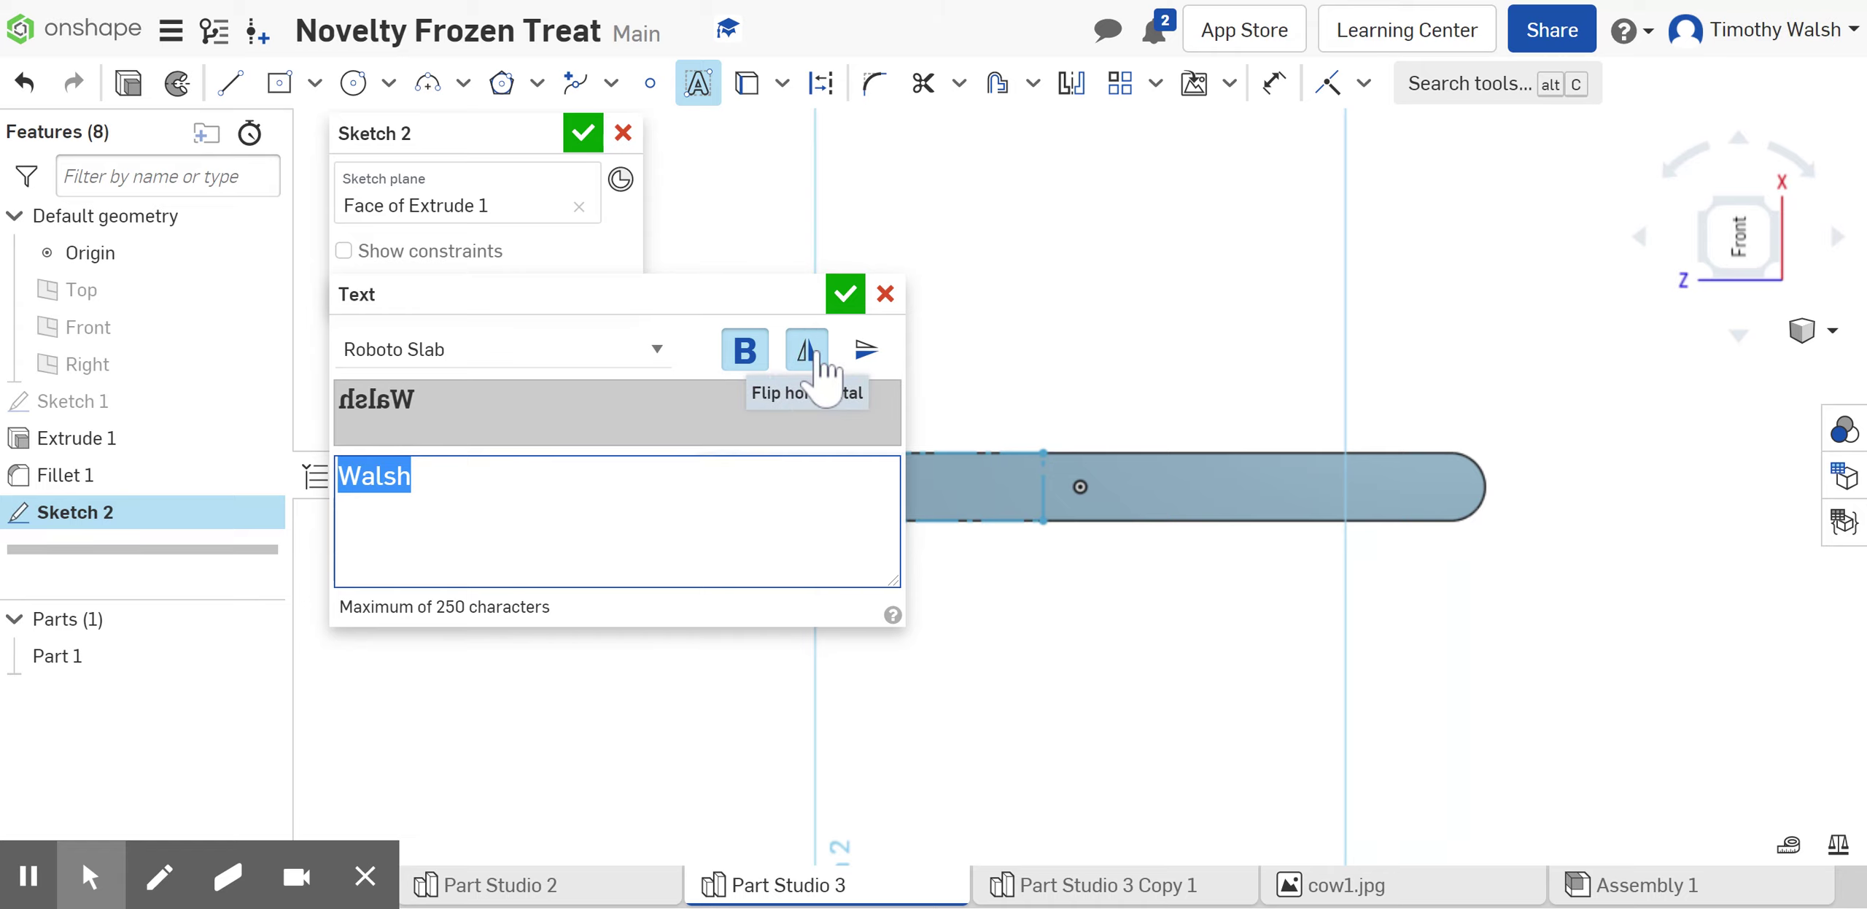
click(868, 352)
click(868, 353)
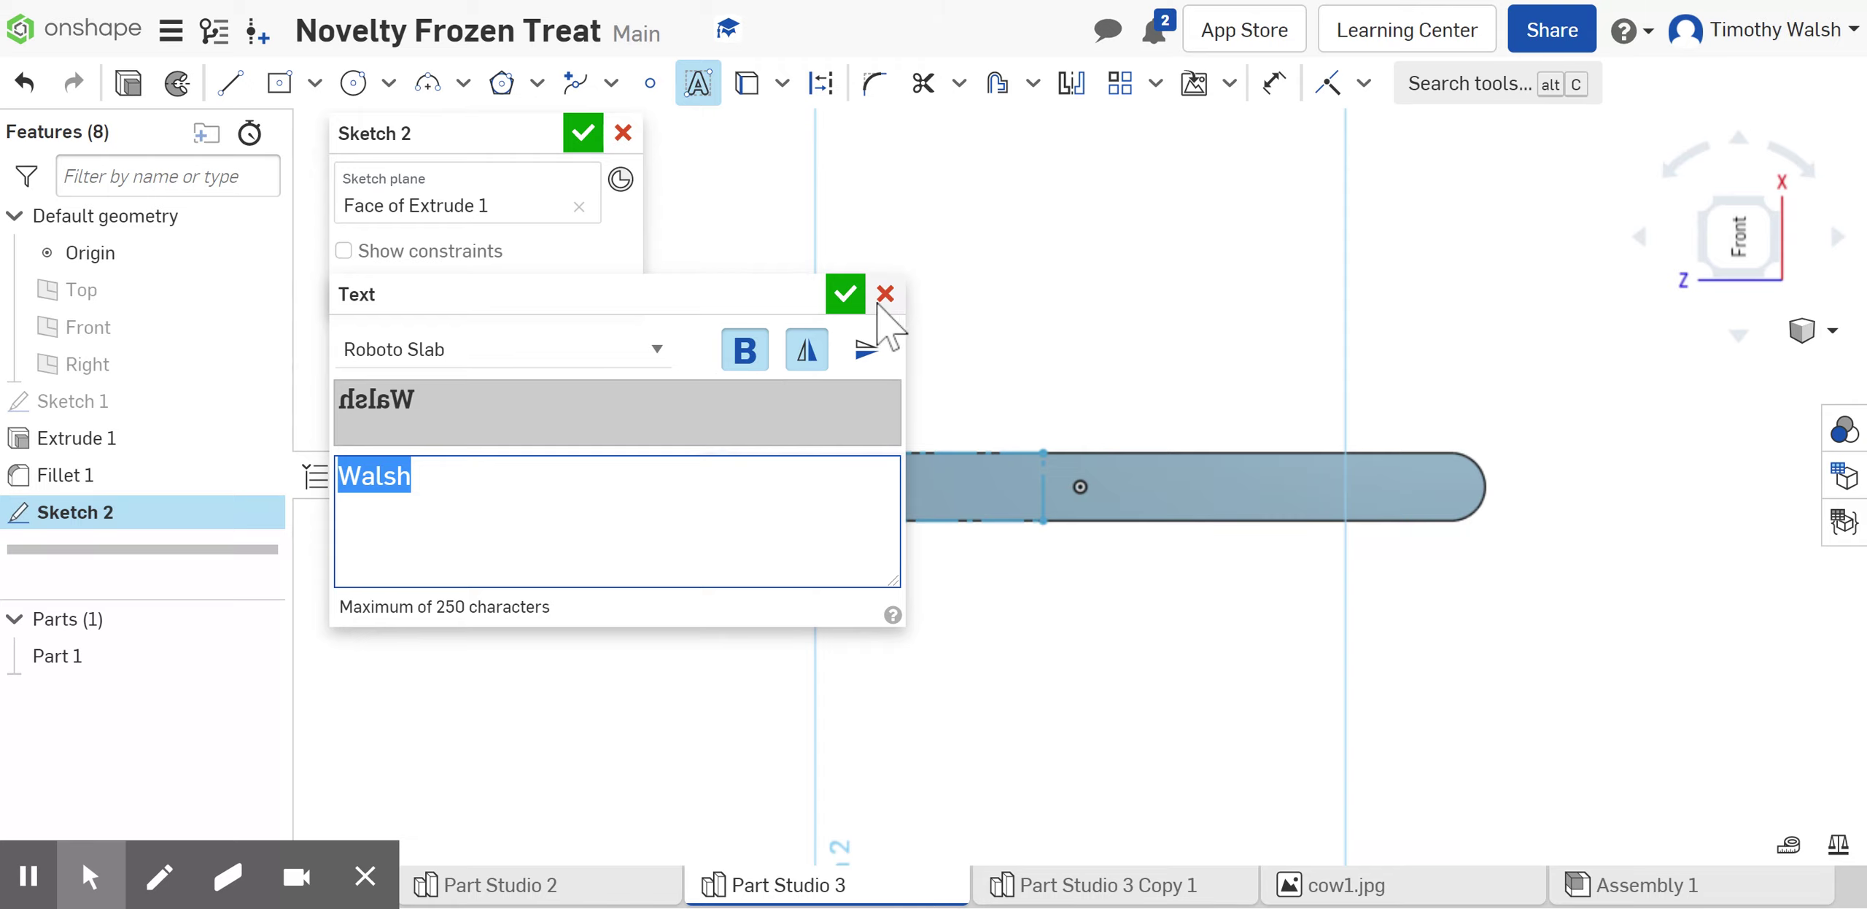
click(845, 295)
scroll(948, 519, up, 10)
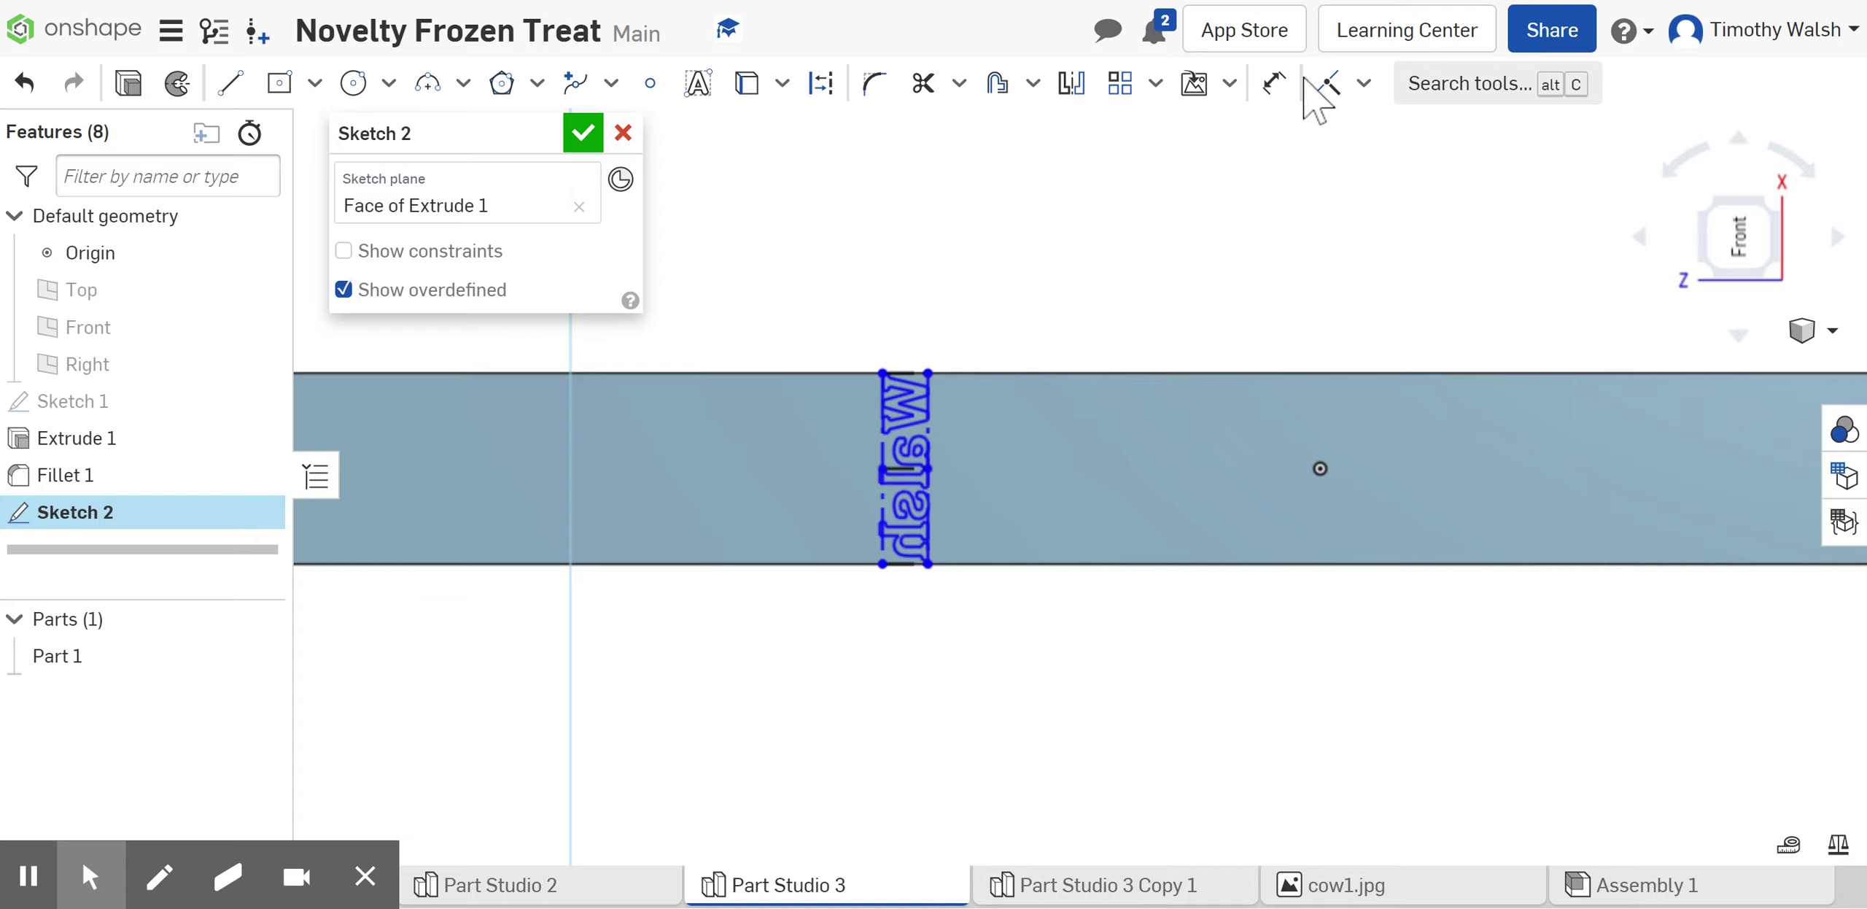
Choose Transform from the sketch pattern dropdown
click(1229, 84)
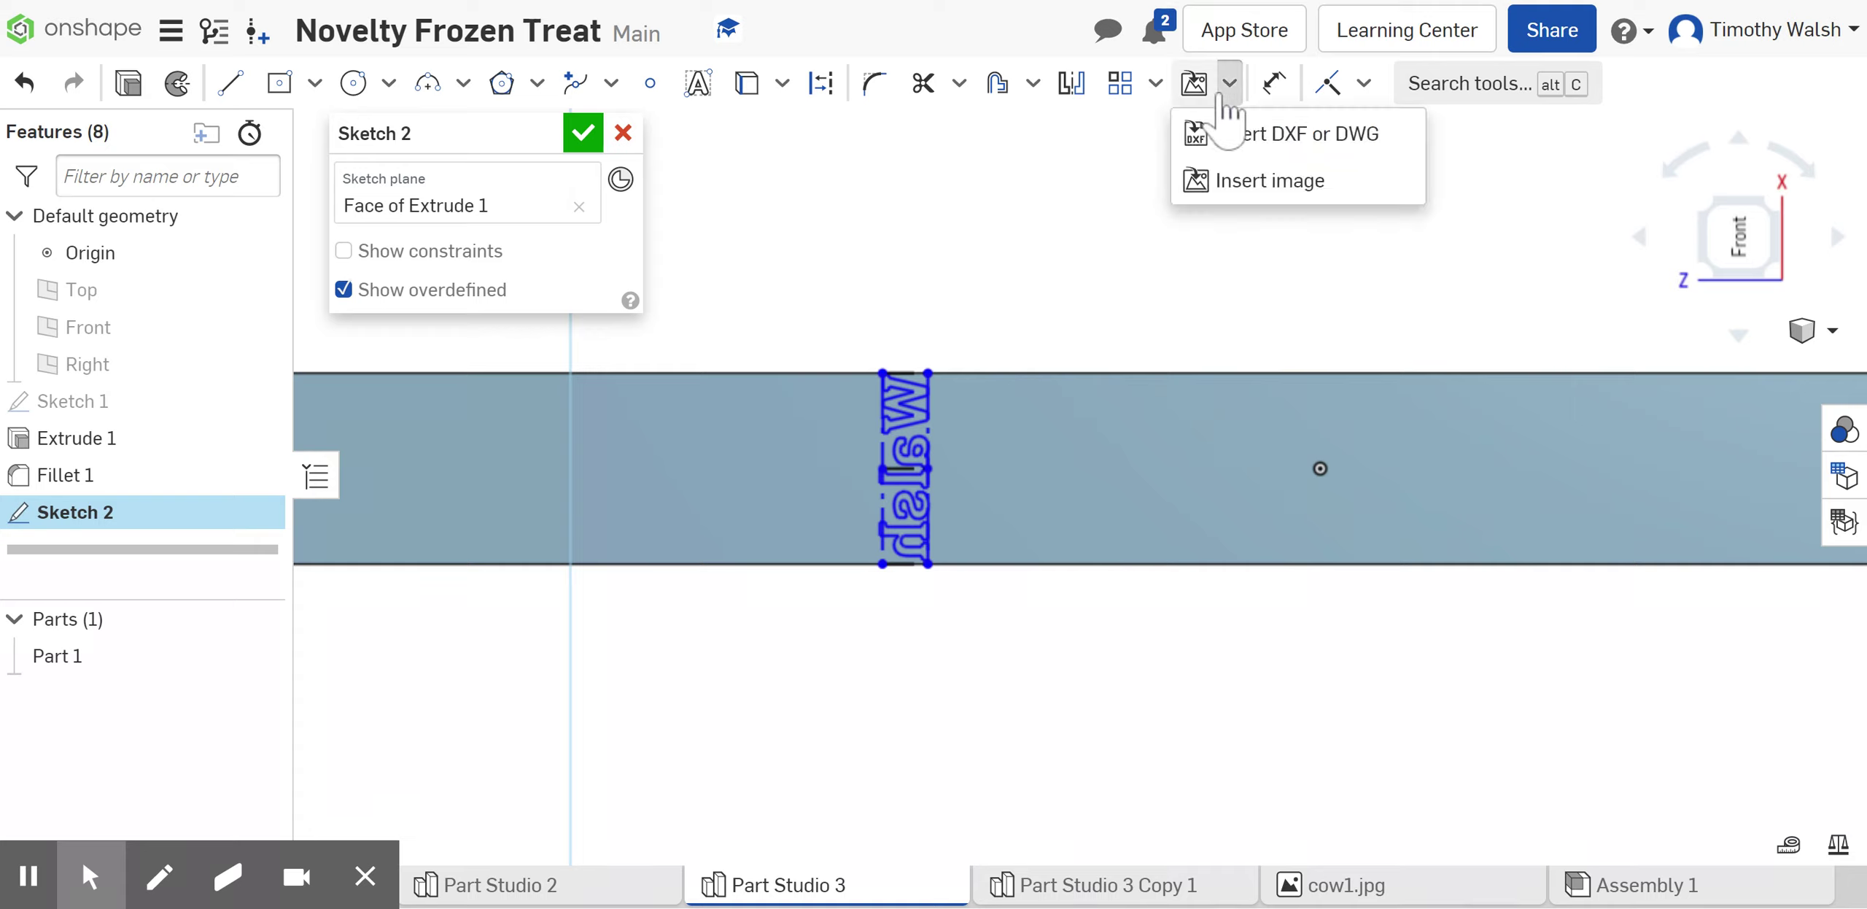
click(1229, 84)
click(1155, 84)
click(1025, 200)
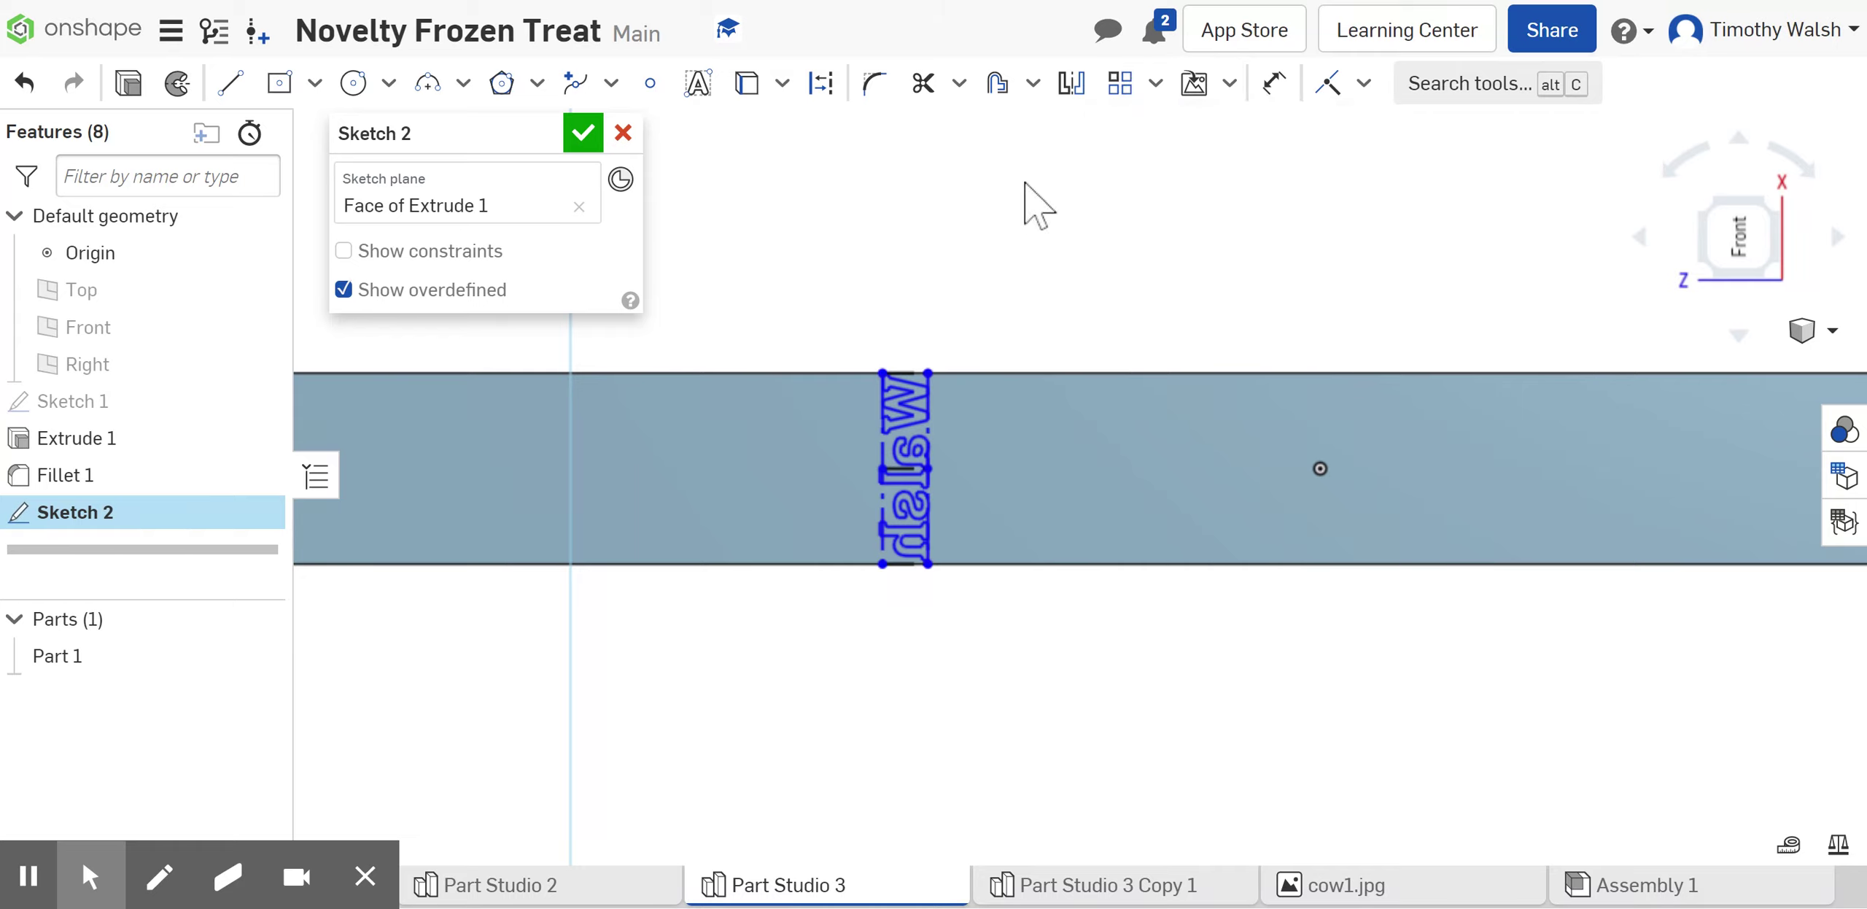
click(1156, 83)
click(1147, 233)
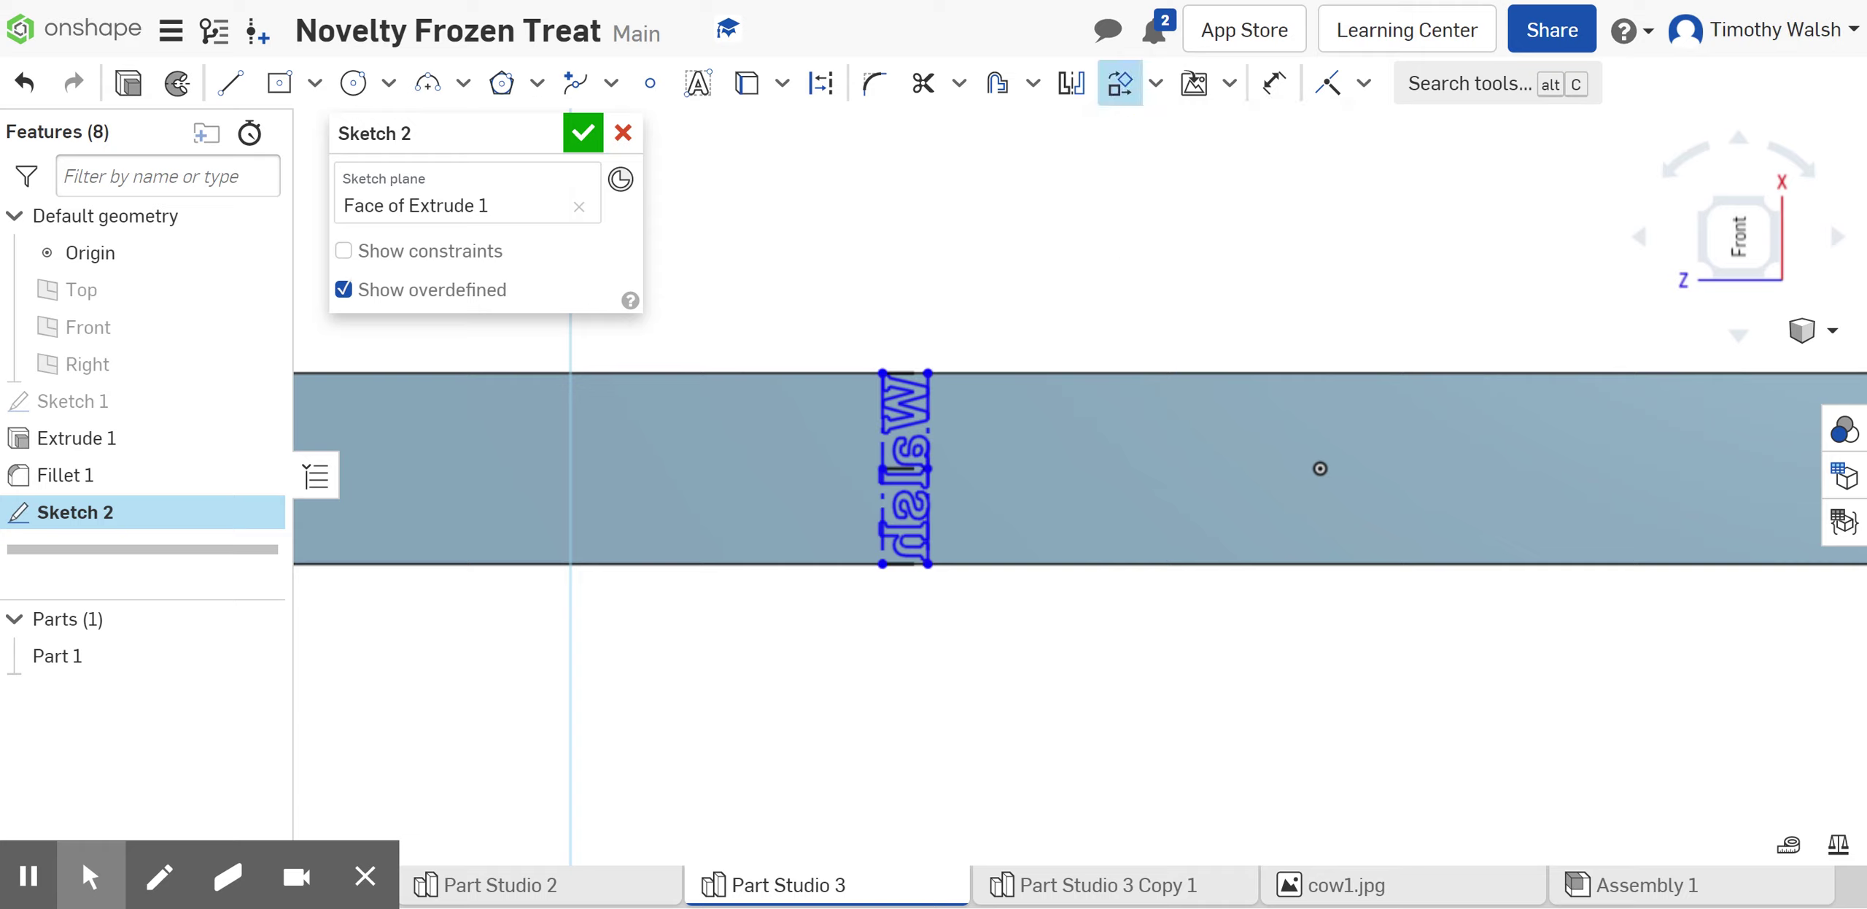
Select the surname text, rotate it 90° and shift it 0.59 in along the stick face
mouse_move(831, 321)
mouse_down()
mouse_move(921, 445)
mouse_move(993, 655)
mouse_move(982, 623)
mouse_up()
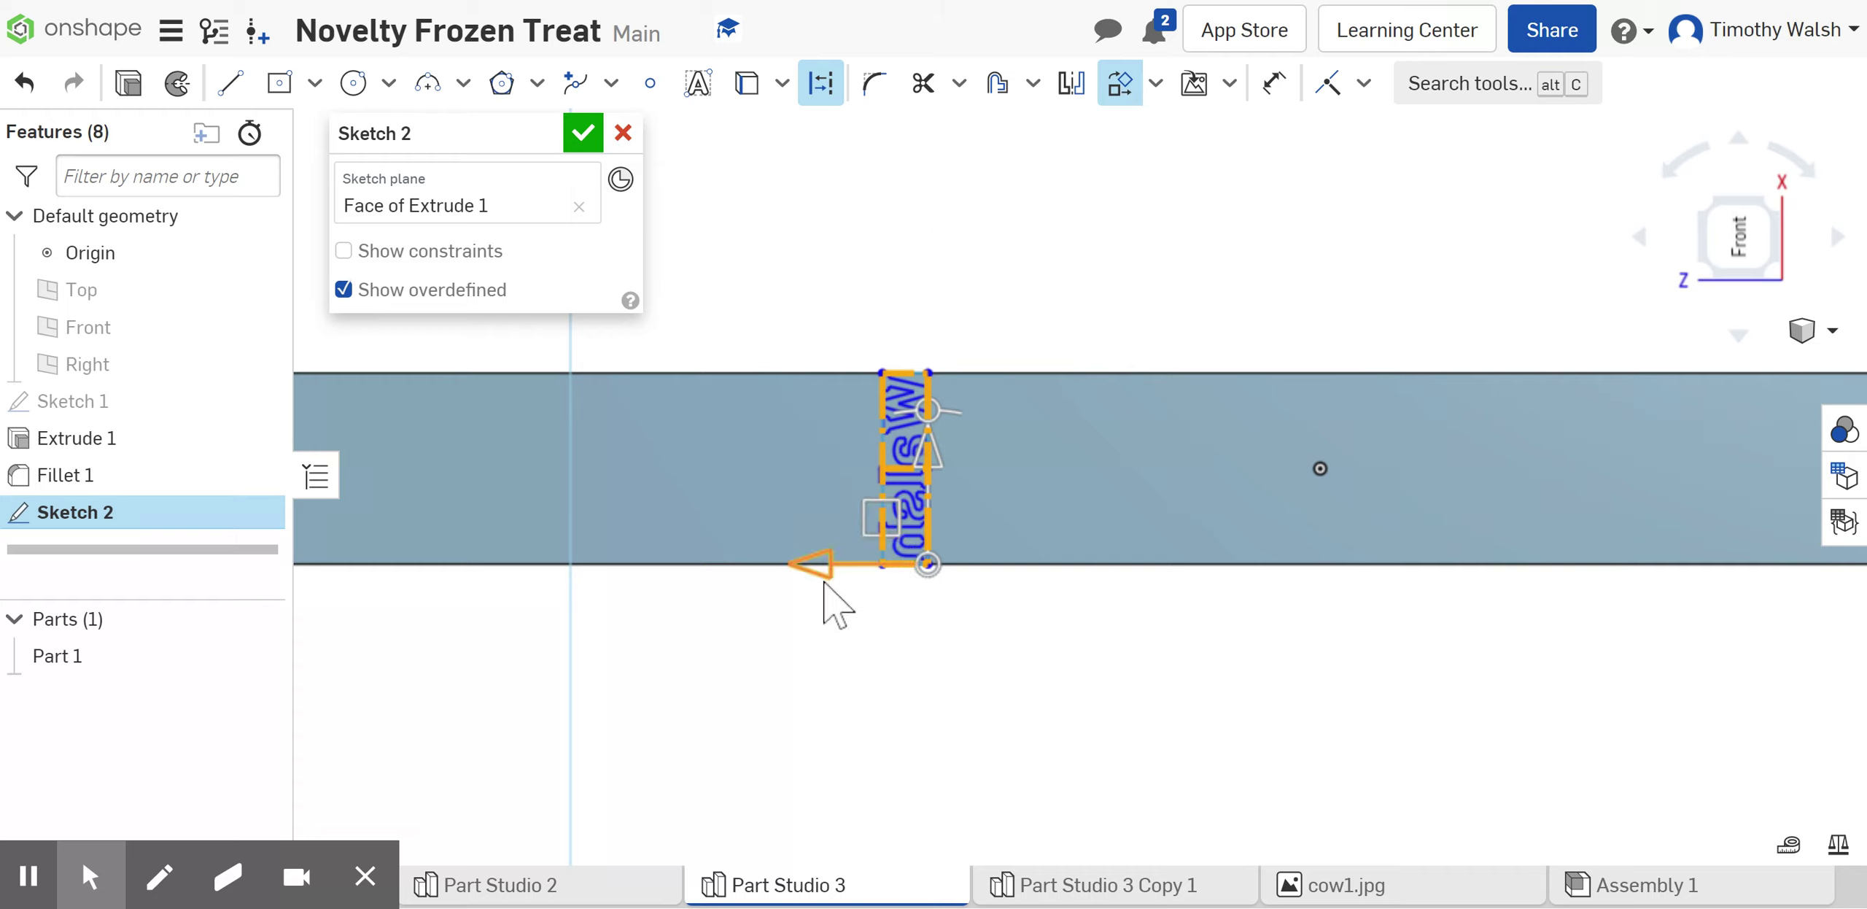
mouse_move(719, 577)
mouse_down()
mouse_move(627, 587)
mouse_move(702, 586)
mouse_move(703, 556)
mouse_up()
mouse_move(806, 454)
mouse_down()
mouse_move(805, 310)
mouse_move(784, 456)
mouse_up()
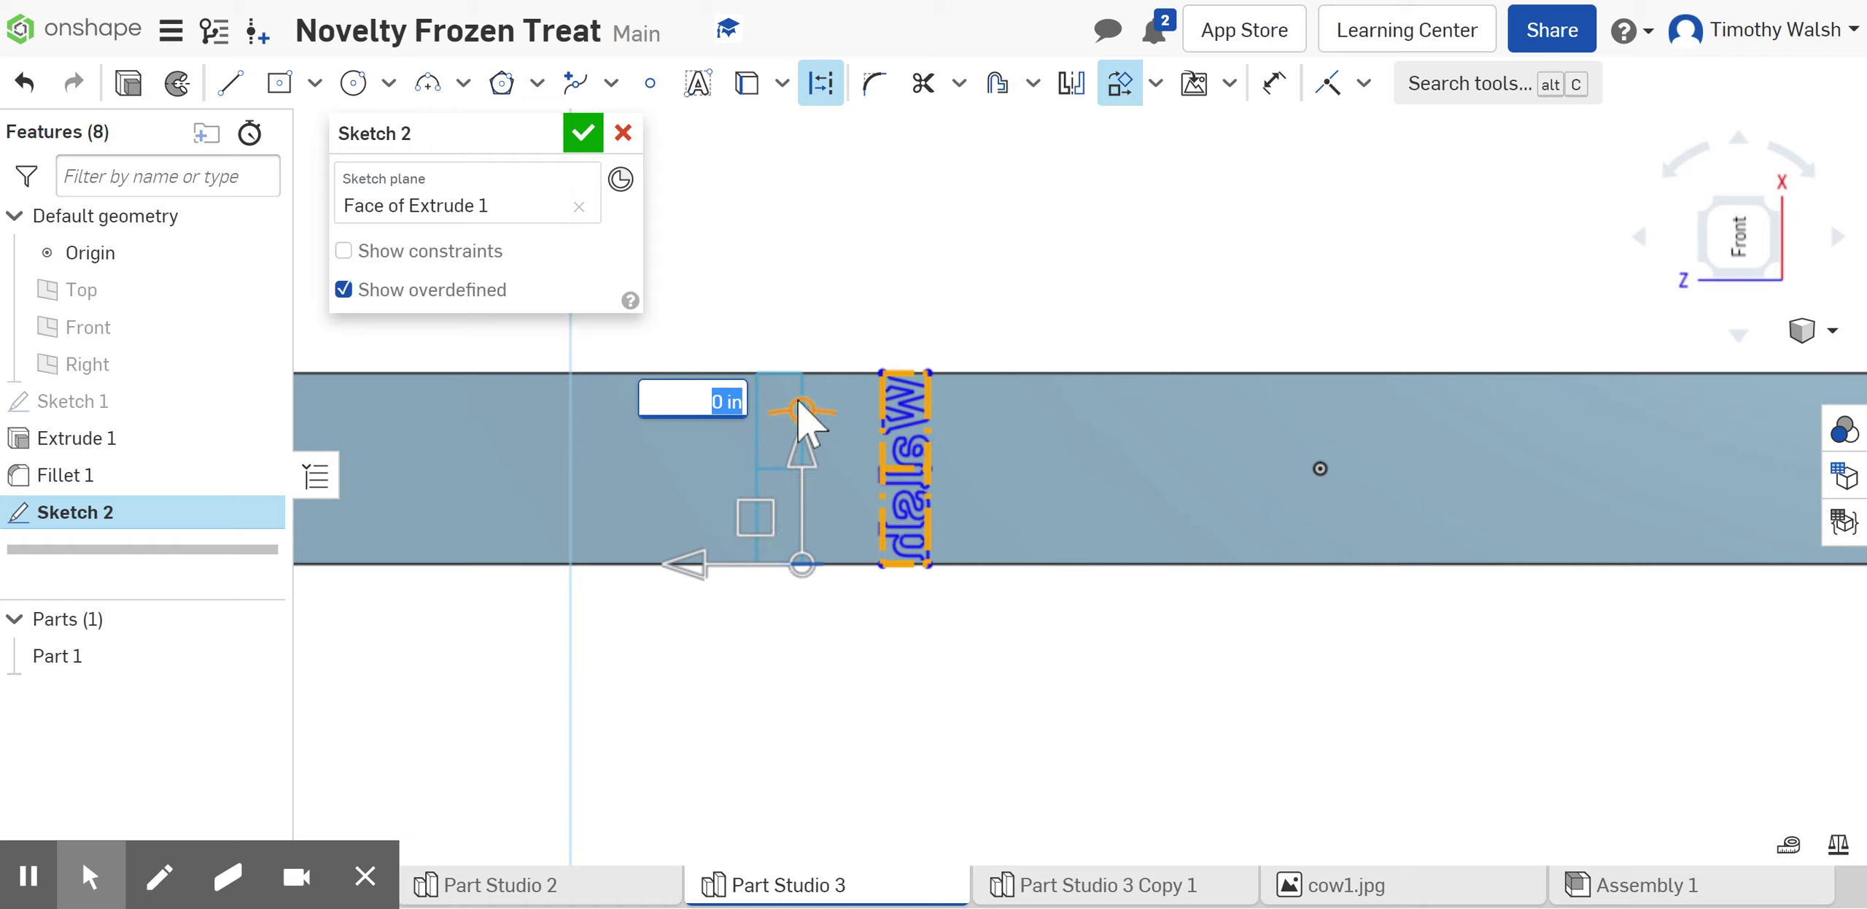
mouse_move(798, 401)
mouse_down()
mouse_move(957, 433)
mouse_move(988, 471)
mouse_move(994, 562)
mouse_up()
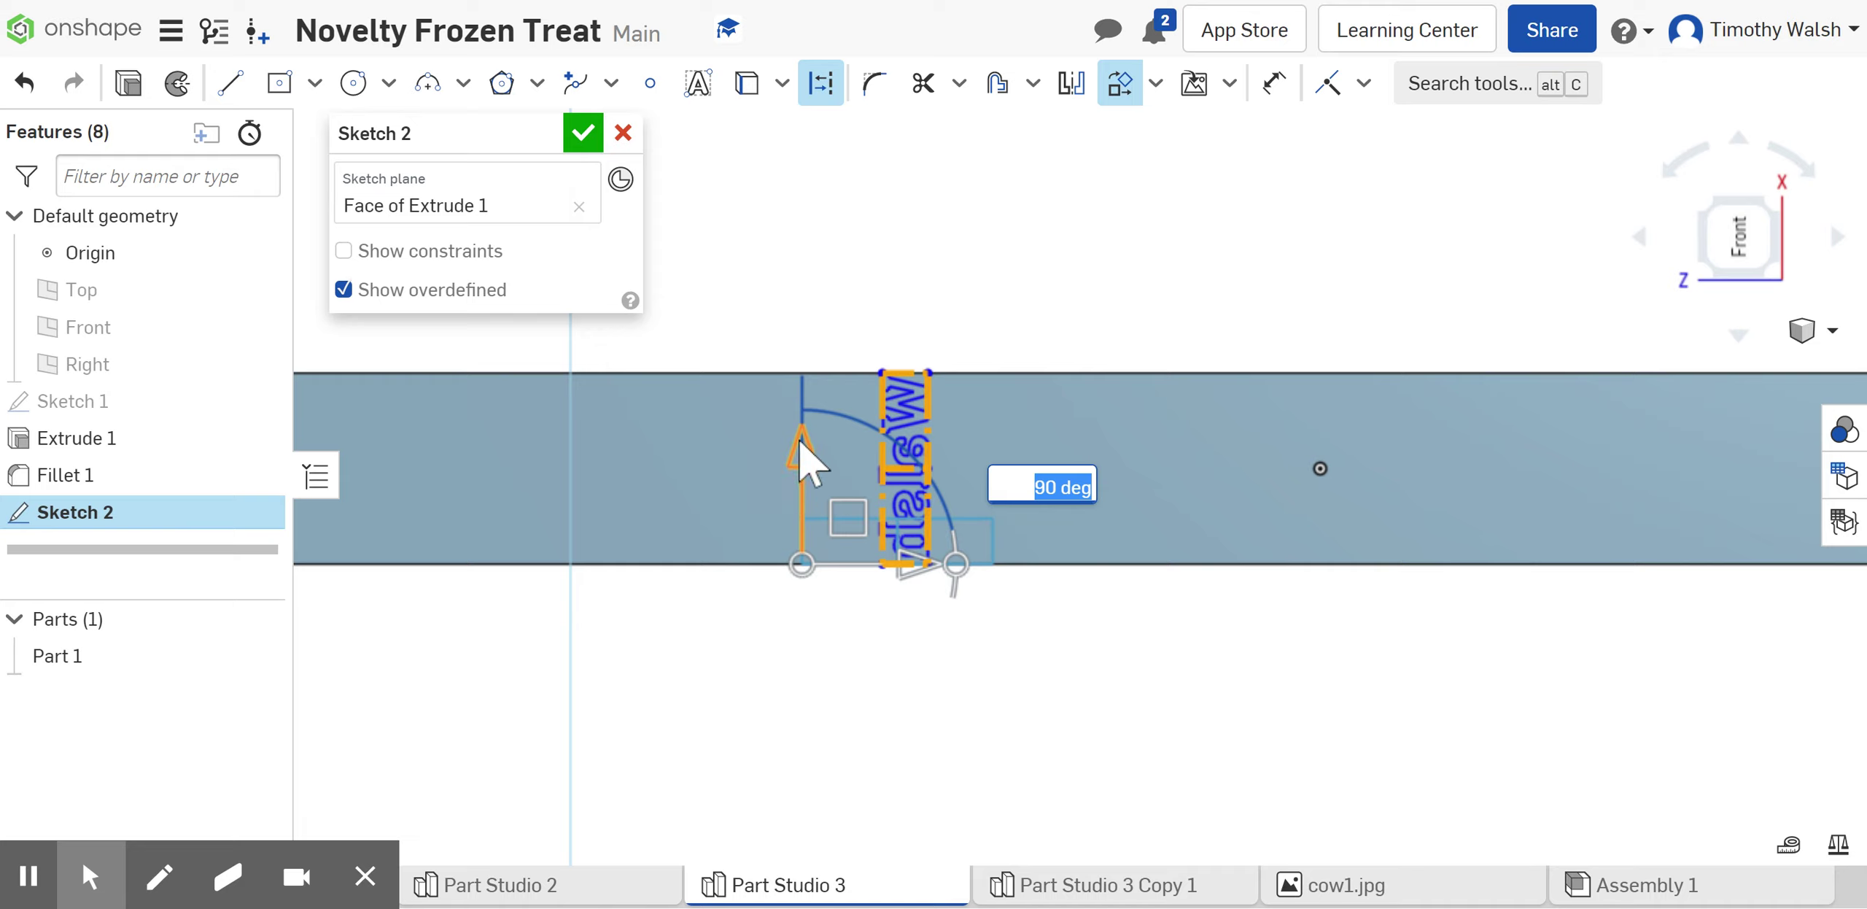
drag(800, 443, 793, 384)
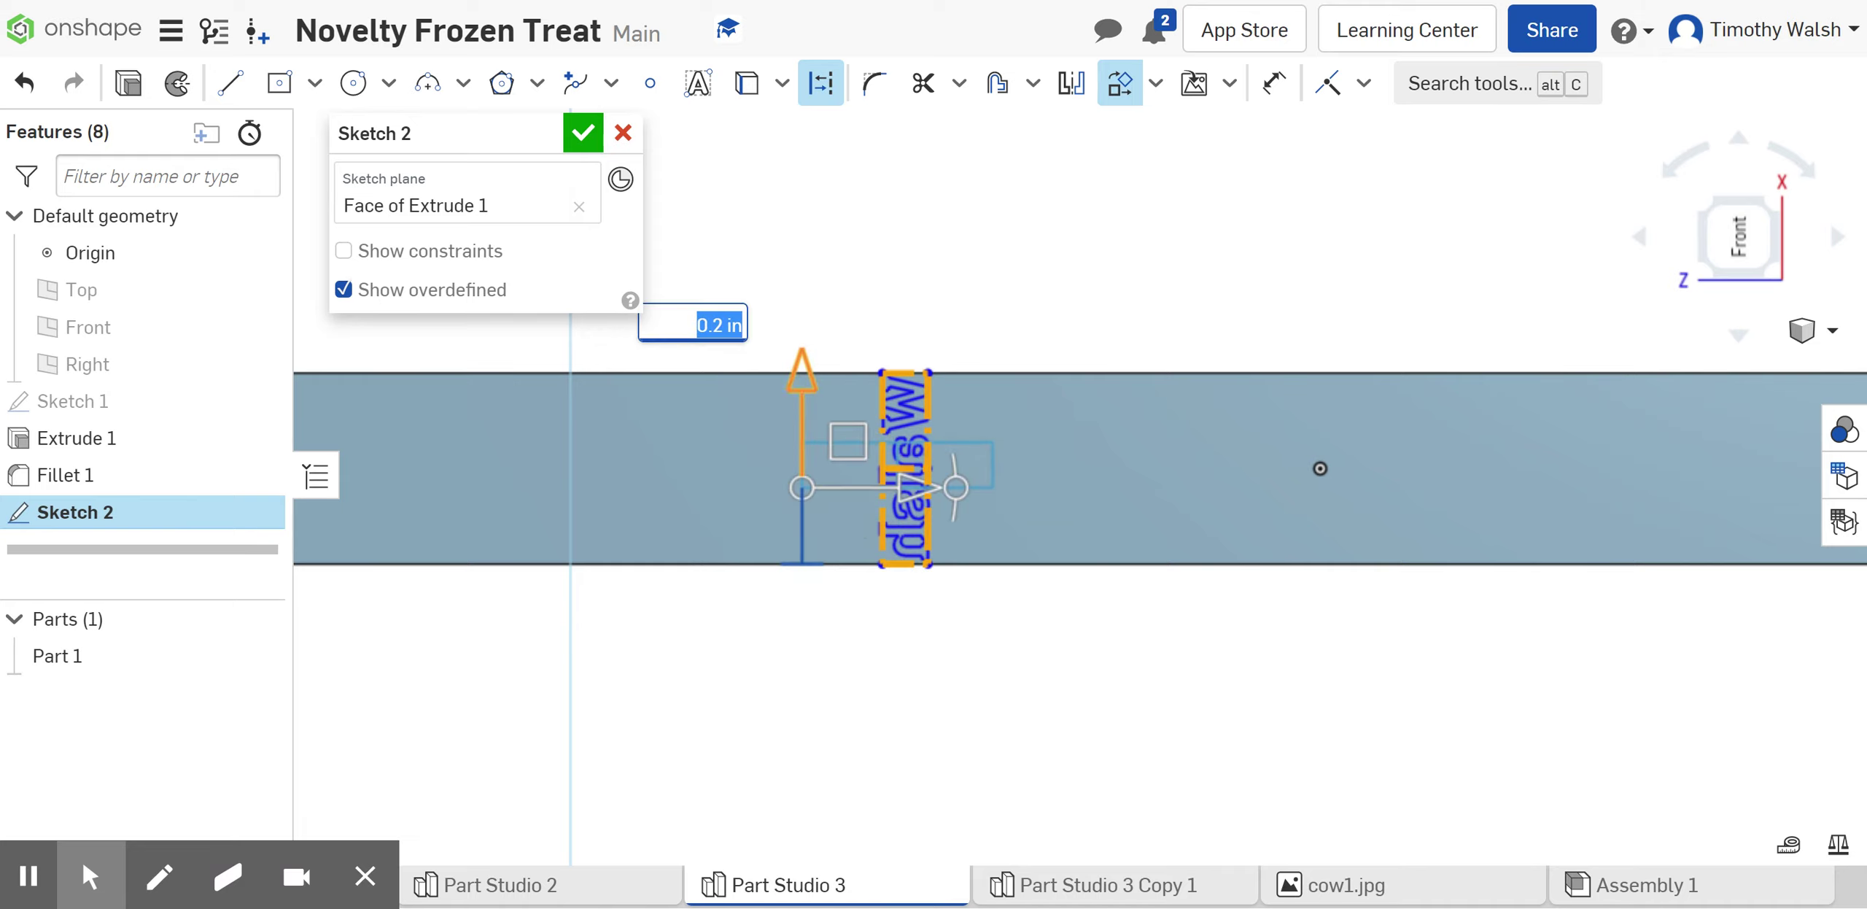
drag(907, 491, 1142, 487)
click(857, 306)
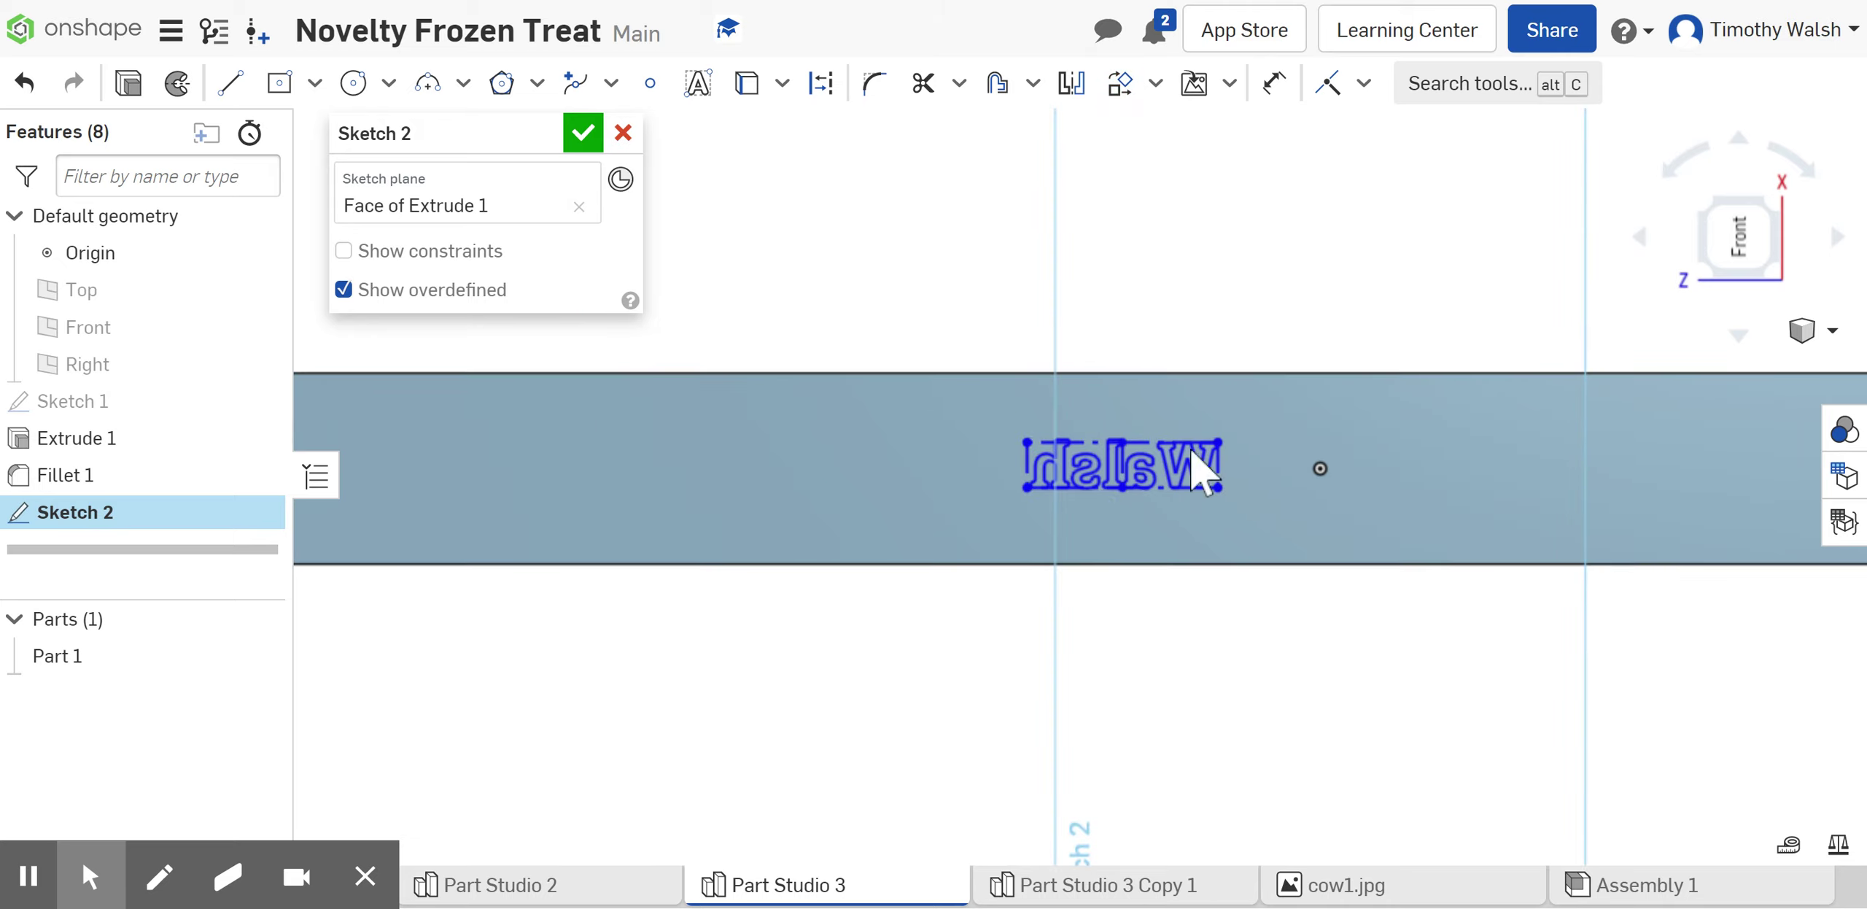
Dimension the text's top edge at 2 in, then edit the width to 1 in
click(1275, 86)
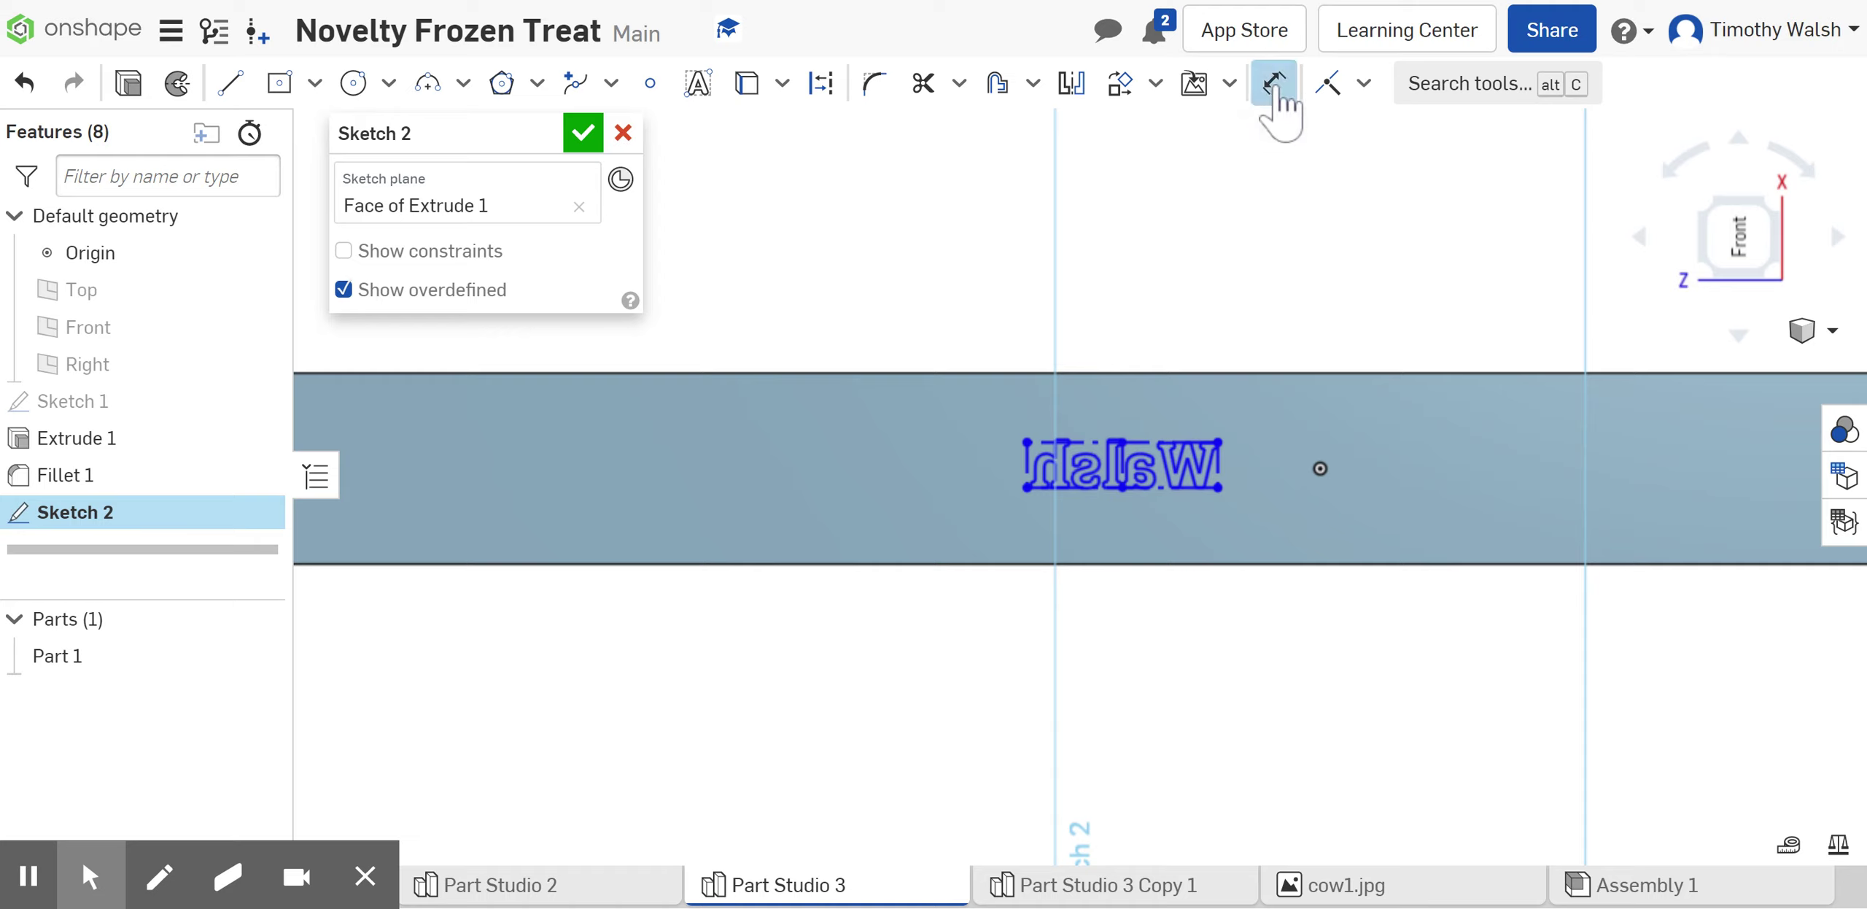
click(1133, 436)
click(1150, 307)
key(Return)
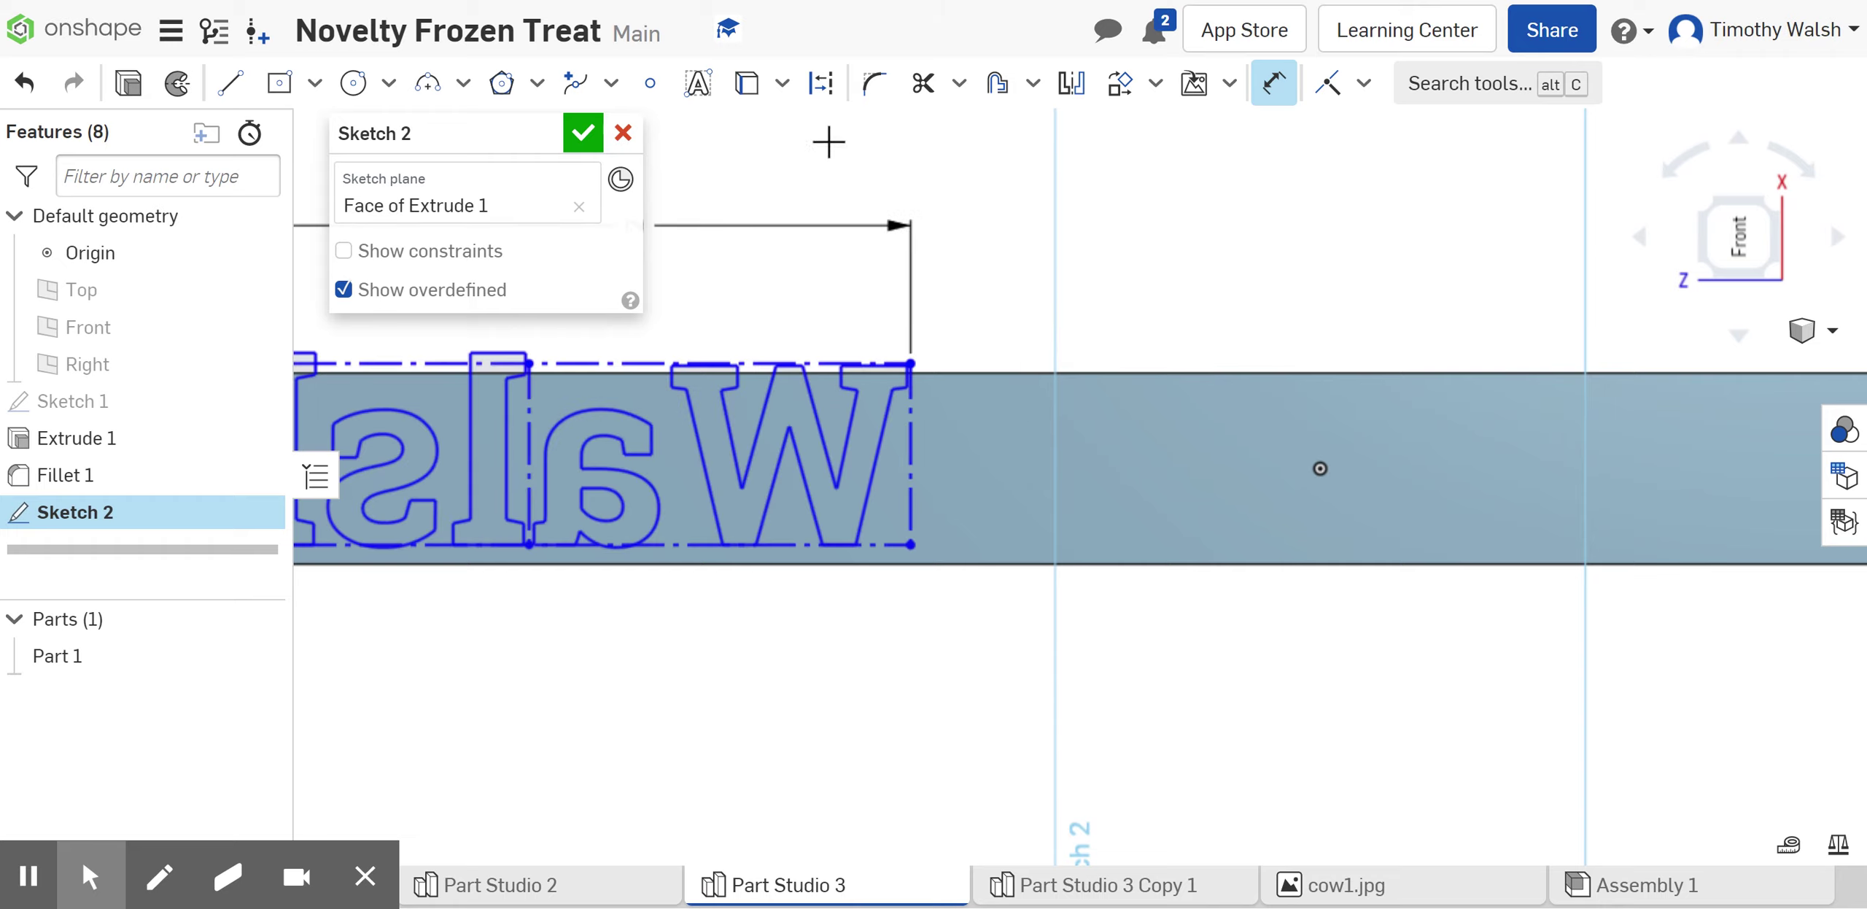
middle_drag(825, 141, 1242, 208)
double_click(1061, 303)
text(1)
key(Return)
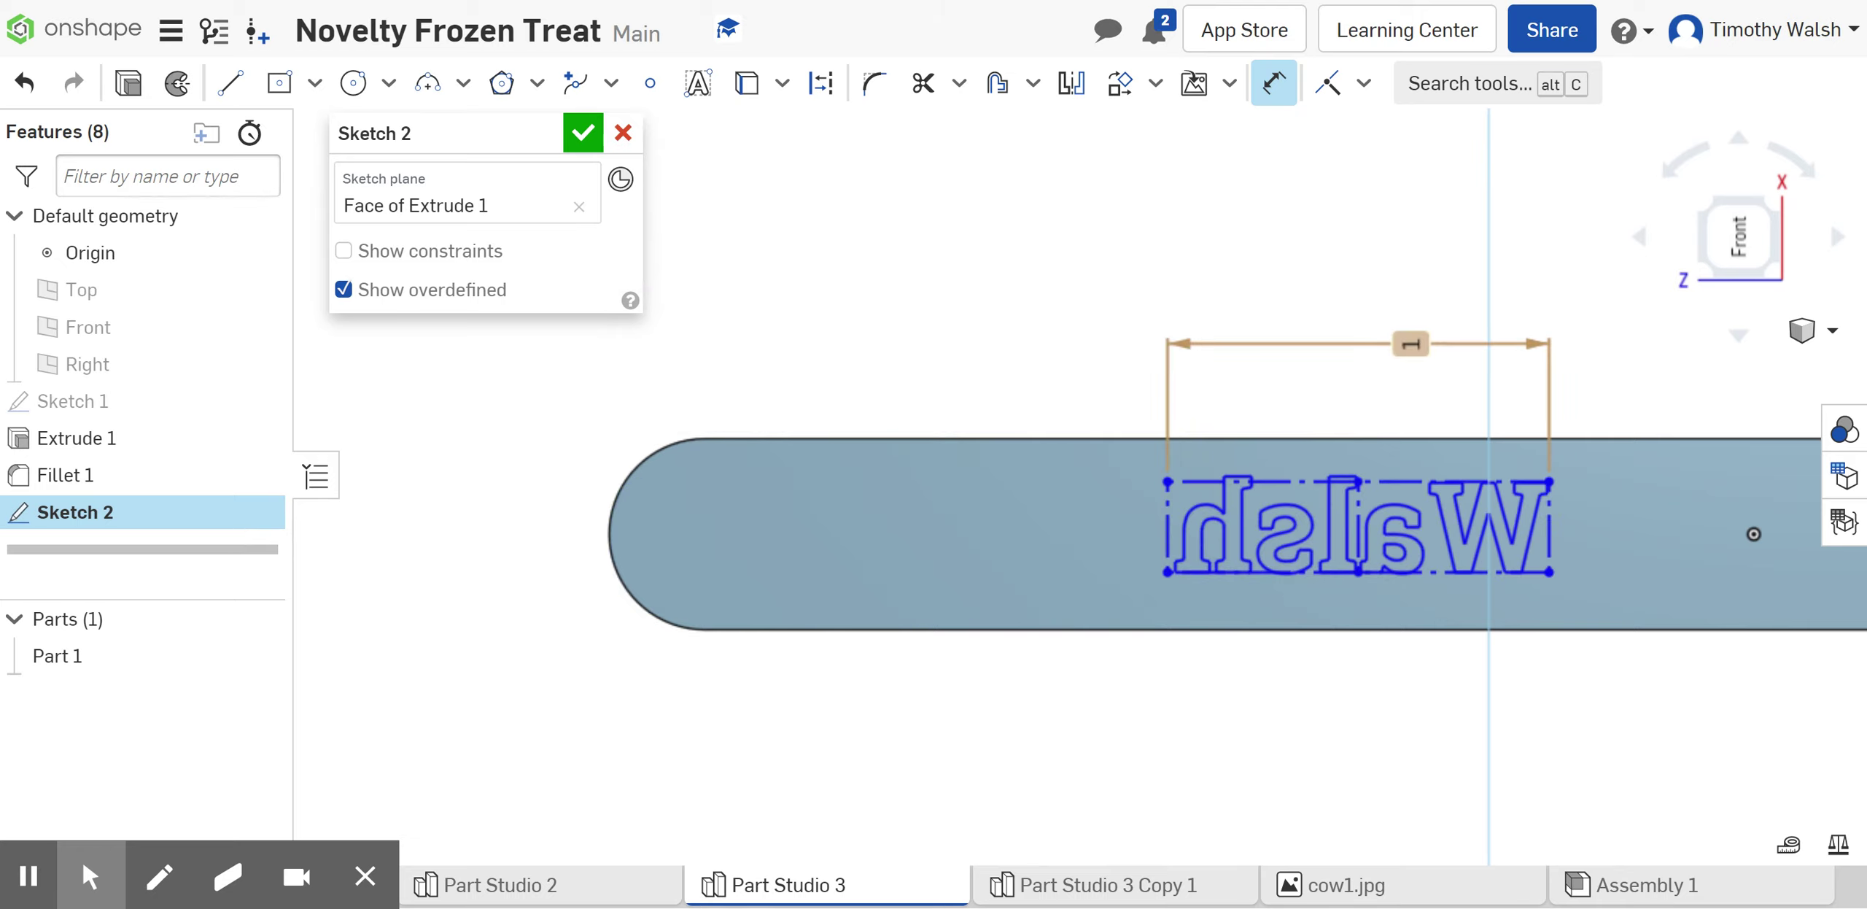
Close Sketch 2 and extrude its letters 0.001 in as a new Add feature, Extrude 2
click(583, 134)
mouse_move(1061, 401)
right_down()
mouse_move(1075, 387)
mouse_move(1033, 429)
mouse_move(992, 533)
mouse_move(963, 487)
mouse_move(1034, 421)
right_up()
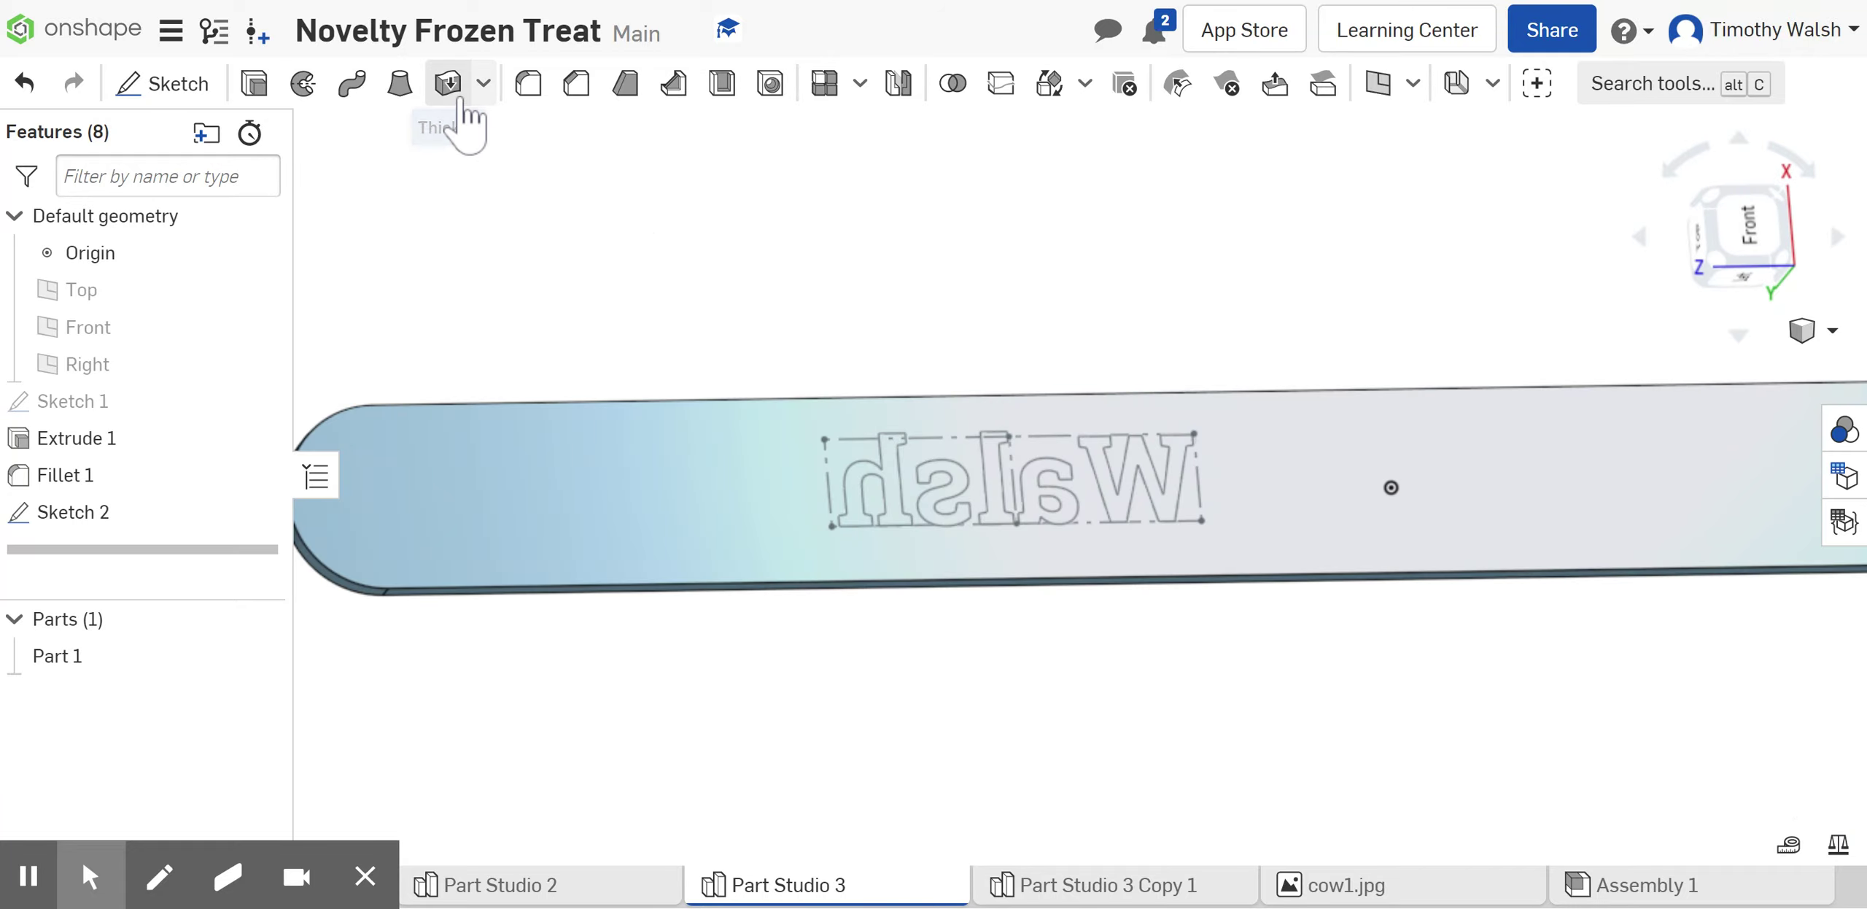
click(254, 83)
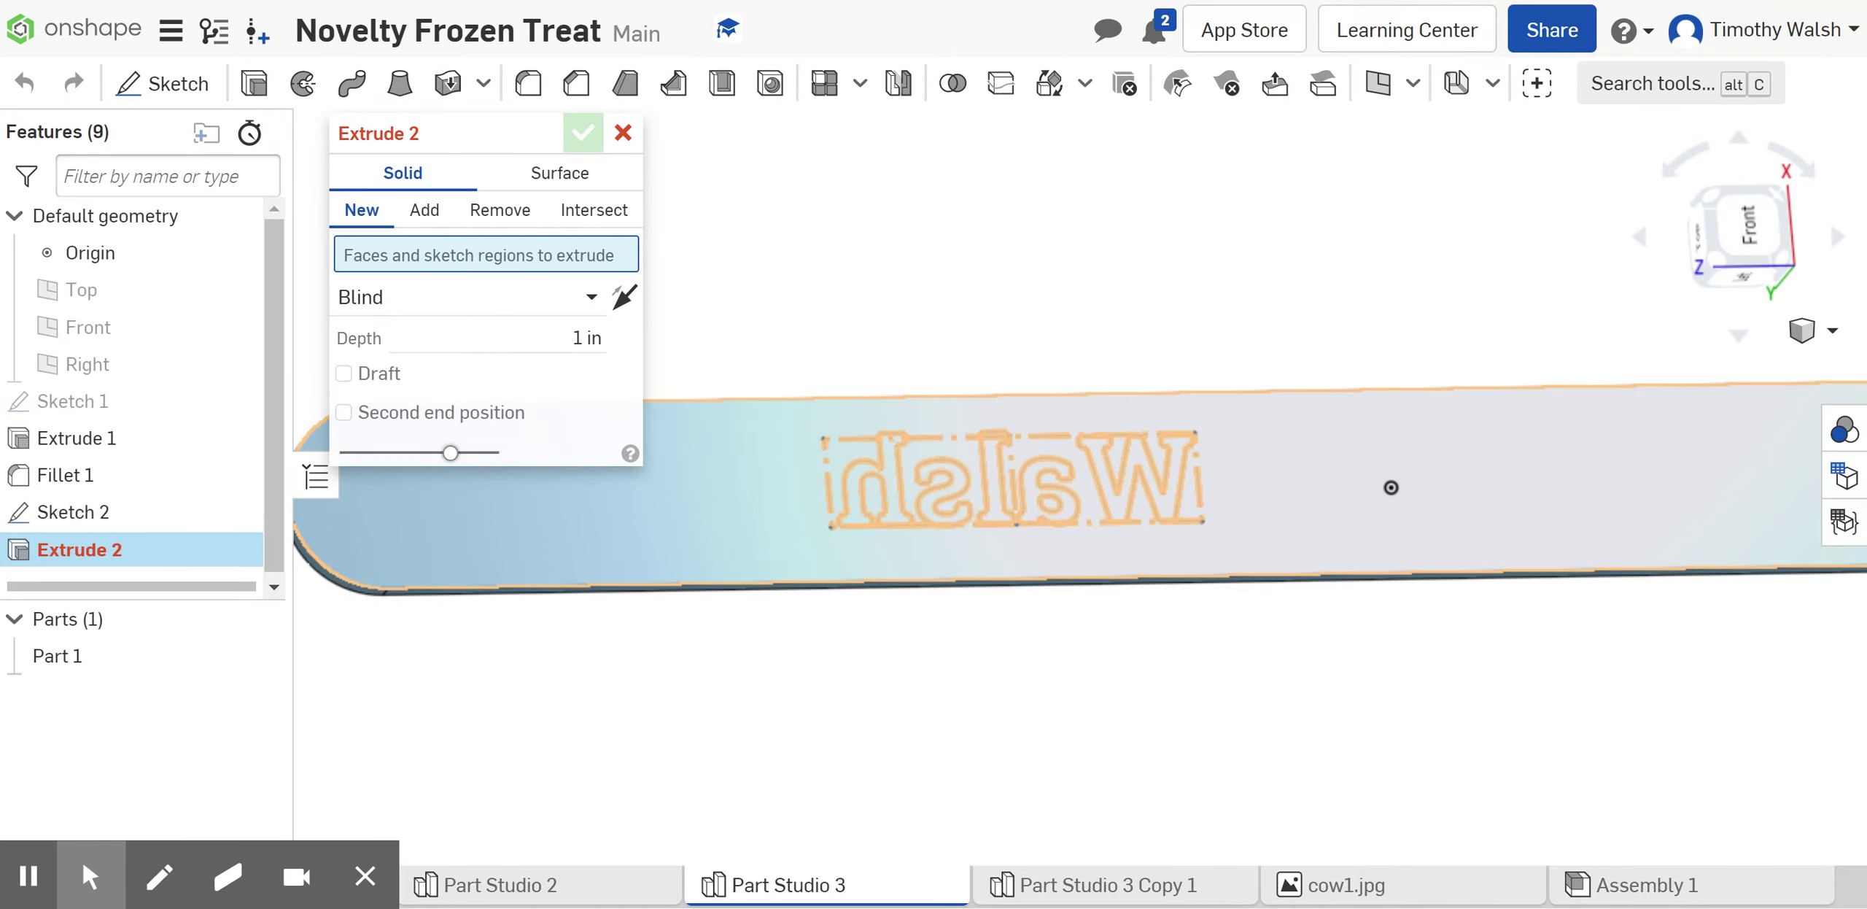
click(891, 498)
mouse_move(888, 492)
right_down()
mouse_move(873, 447)
mouse_move(852, 516)
right_up()
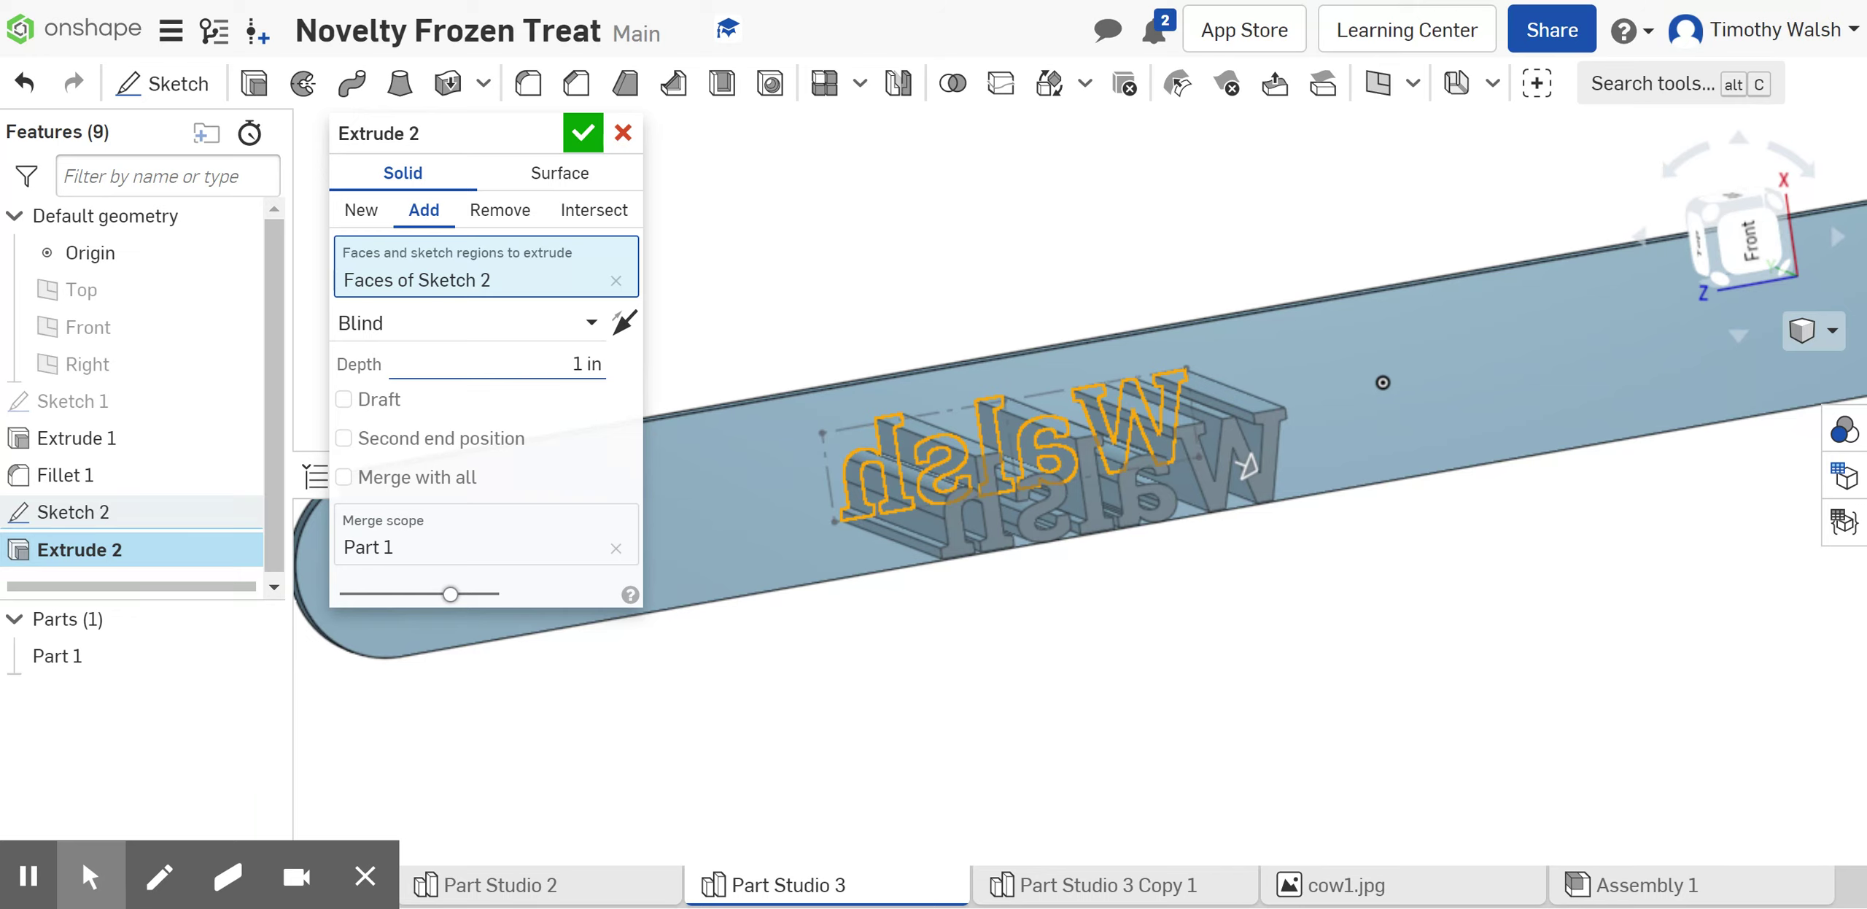
click(511, 364)
text(.001)
key(Return)
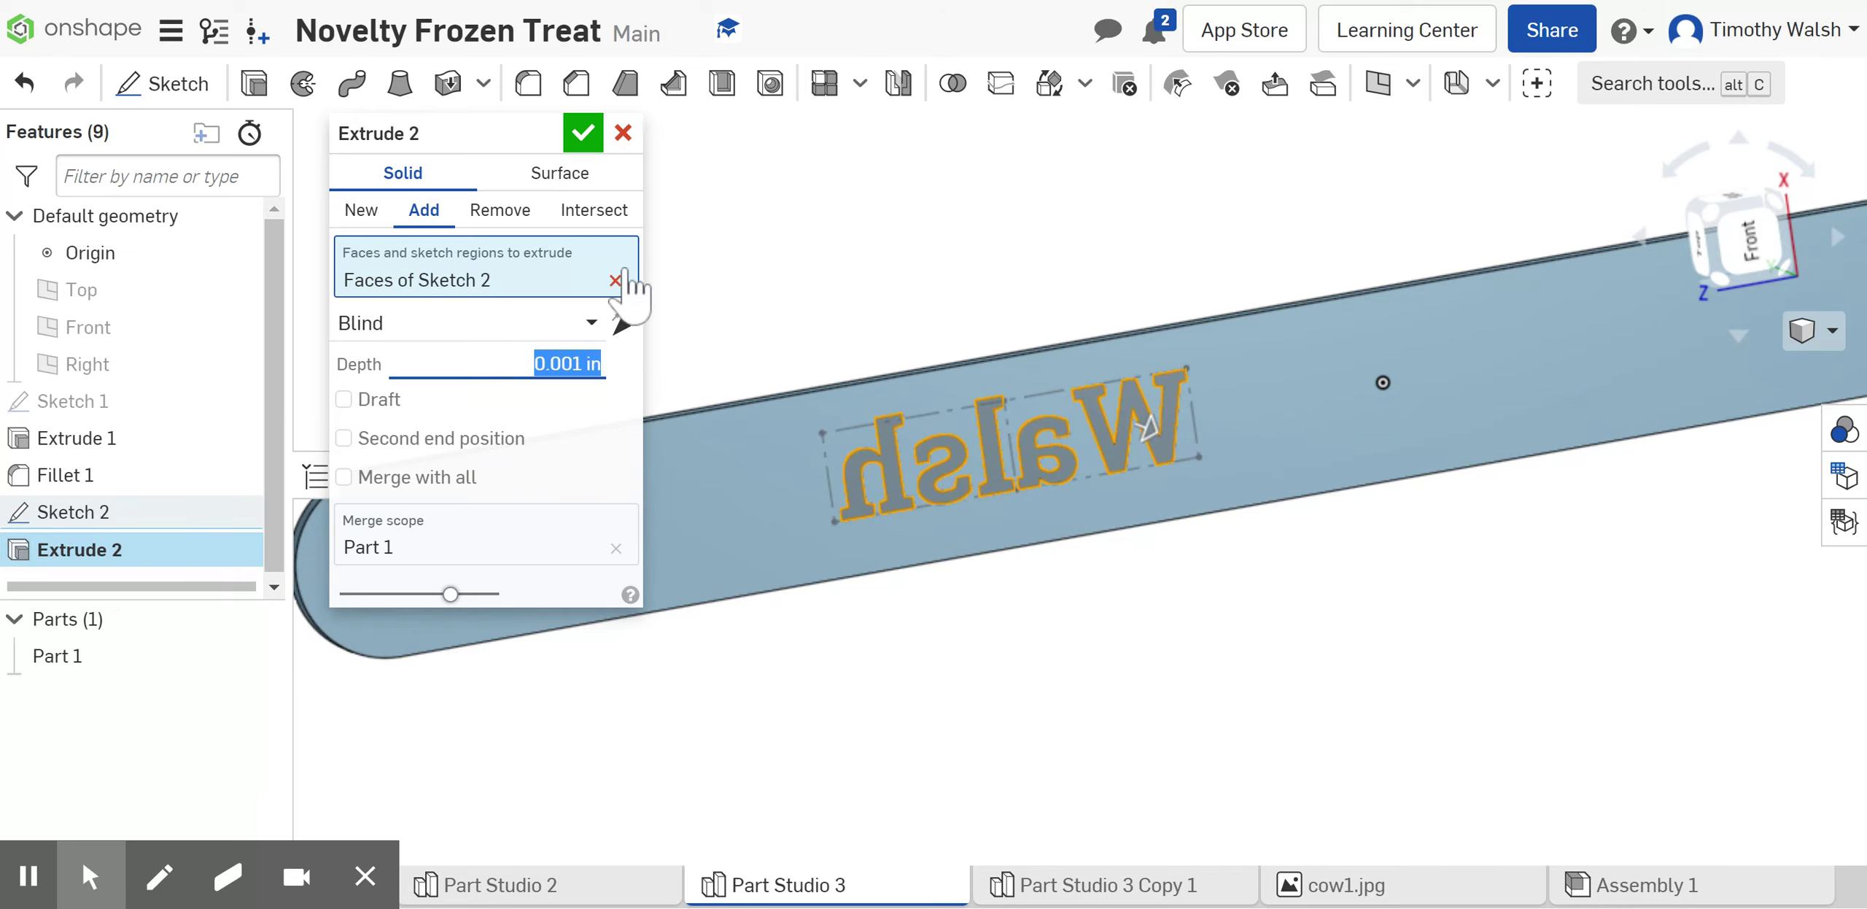
click(582, 133)
right_drag(708, 375, 751, 315)
Edit Extrude 2 into a 0.001 in Remove cut flipped into the stick
key(f)
scroll(908, 388, up, 10)
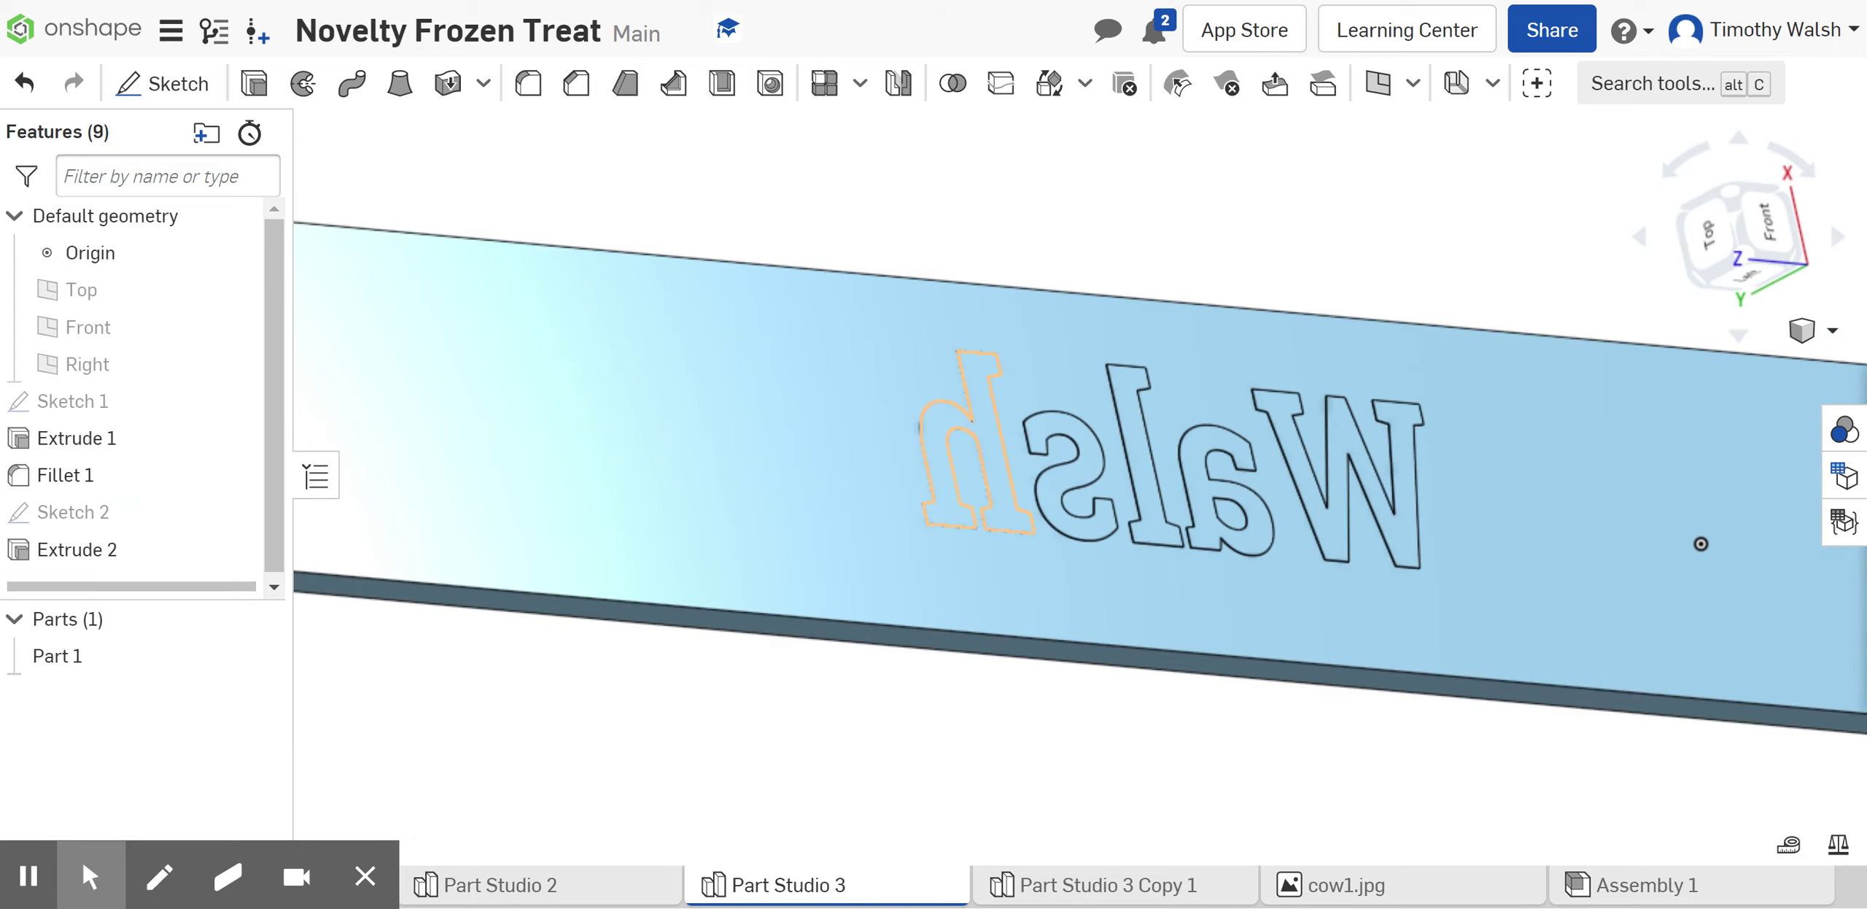
right_click(100, 553)
click(143, 605)
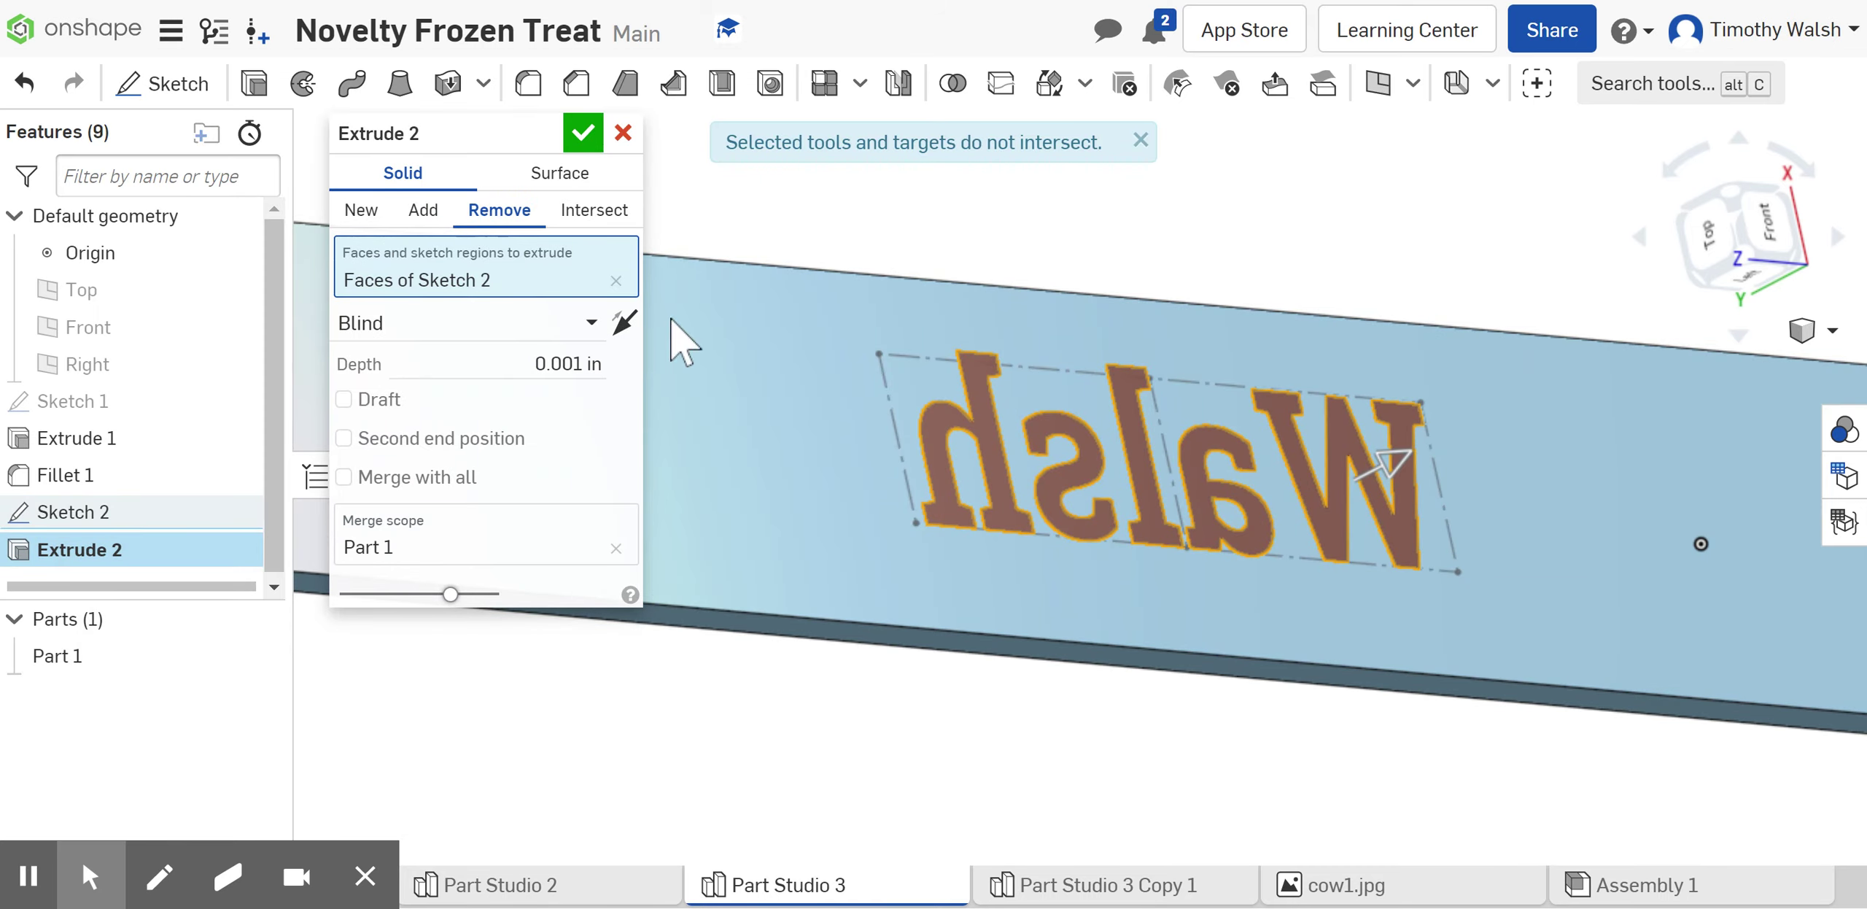
click(624, 321)
right_drag(733, 370, 710, 433)
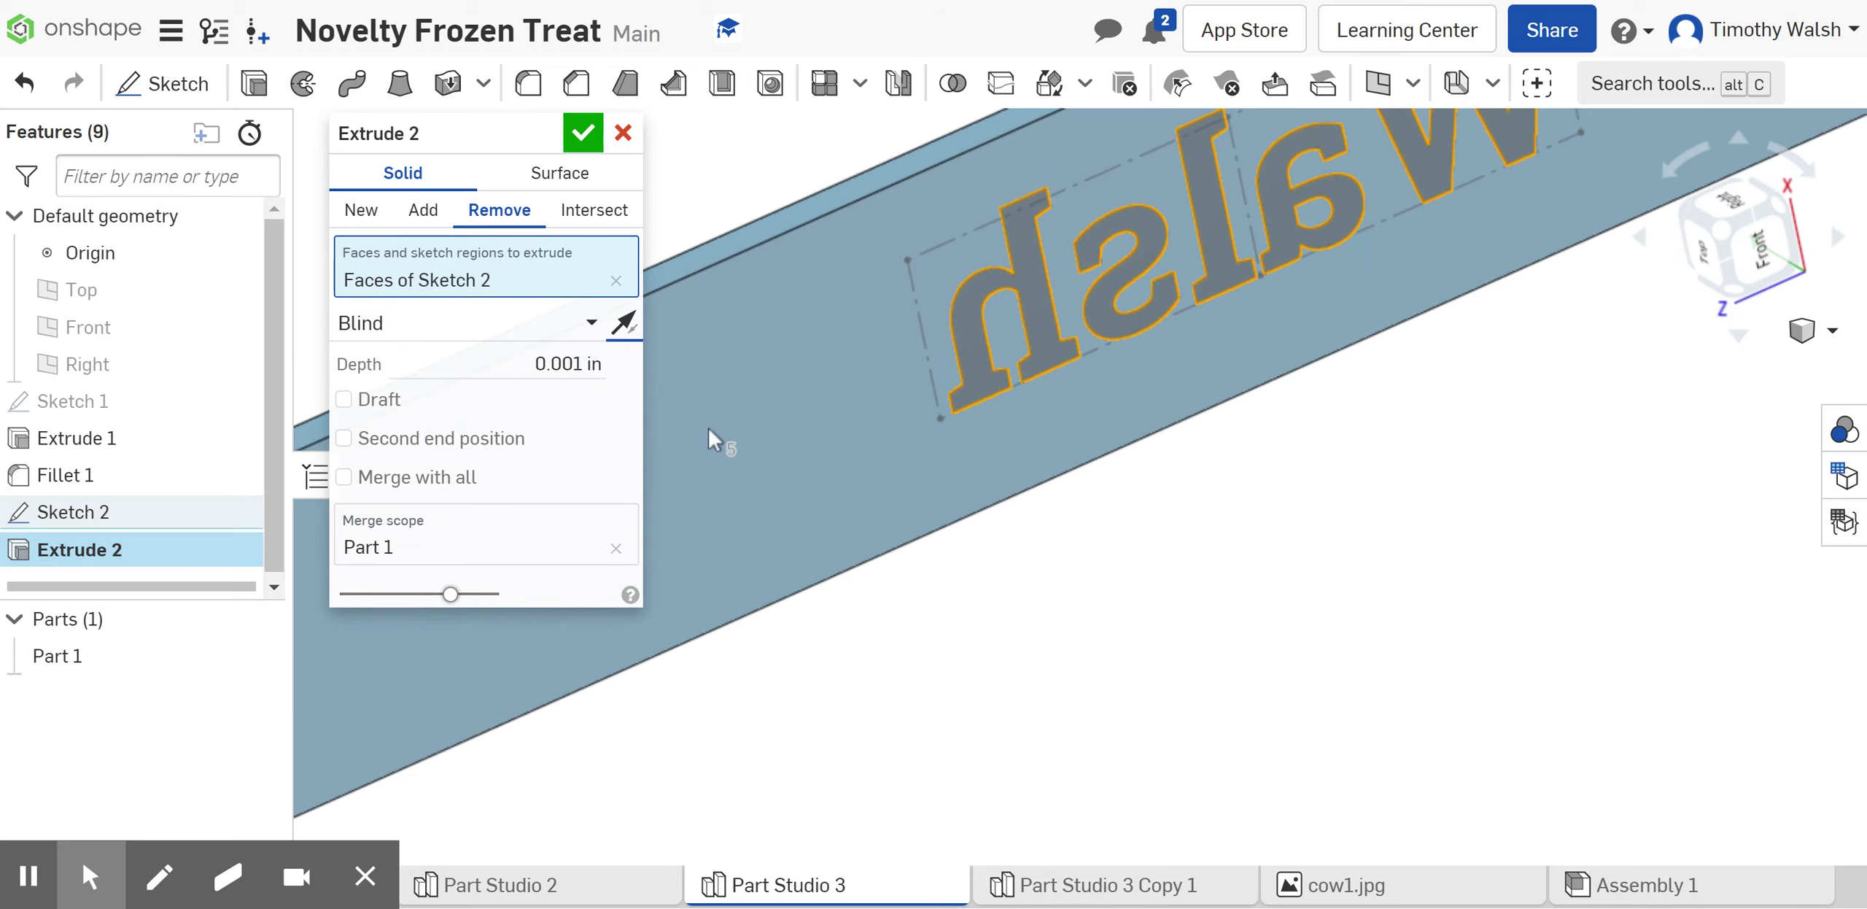
click(582, 132)
mouse_move(654, 229)
right_down()
mouse_move(833, 279)
mouse_move(837, 321)
mouse_move(1126, 313)
mouse_move(1167, 375)
right_up()
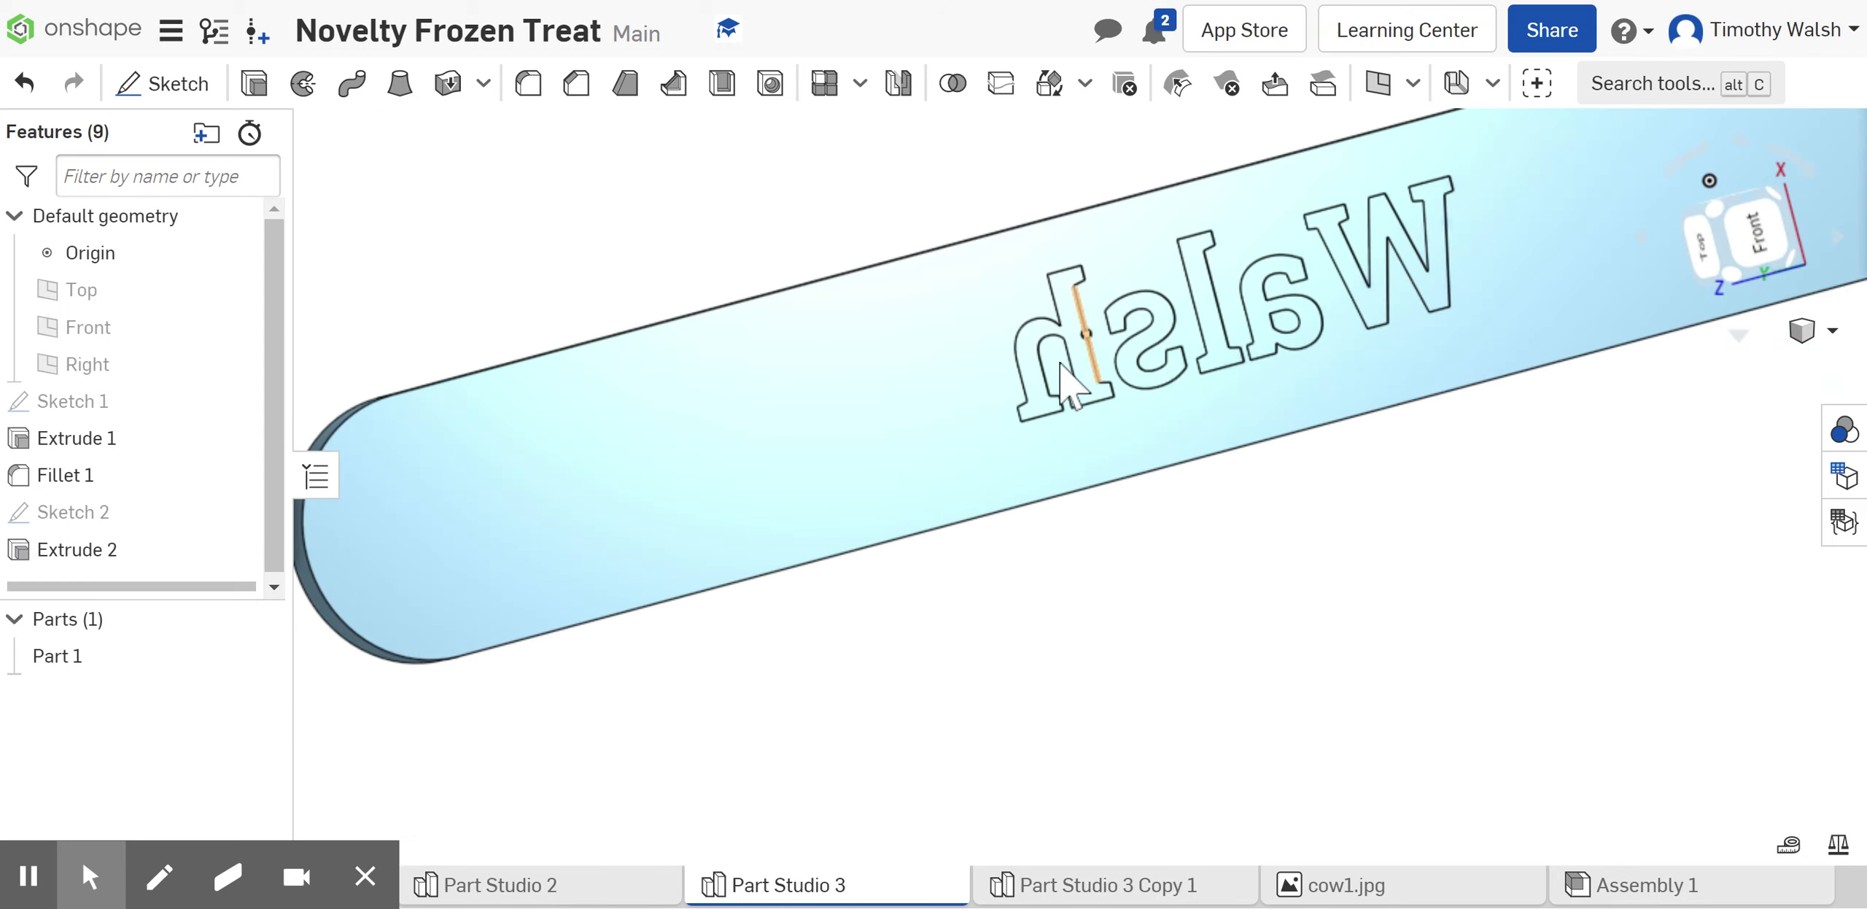
Apply a red FF0000 appearance to Extrude 2 and orbit to inspect the letters
right_click(111, 550)
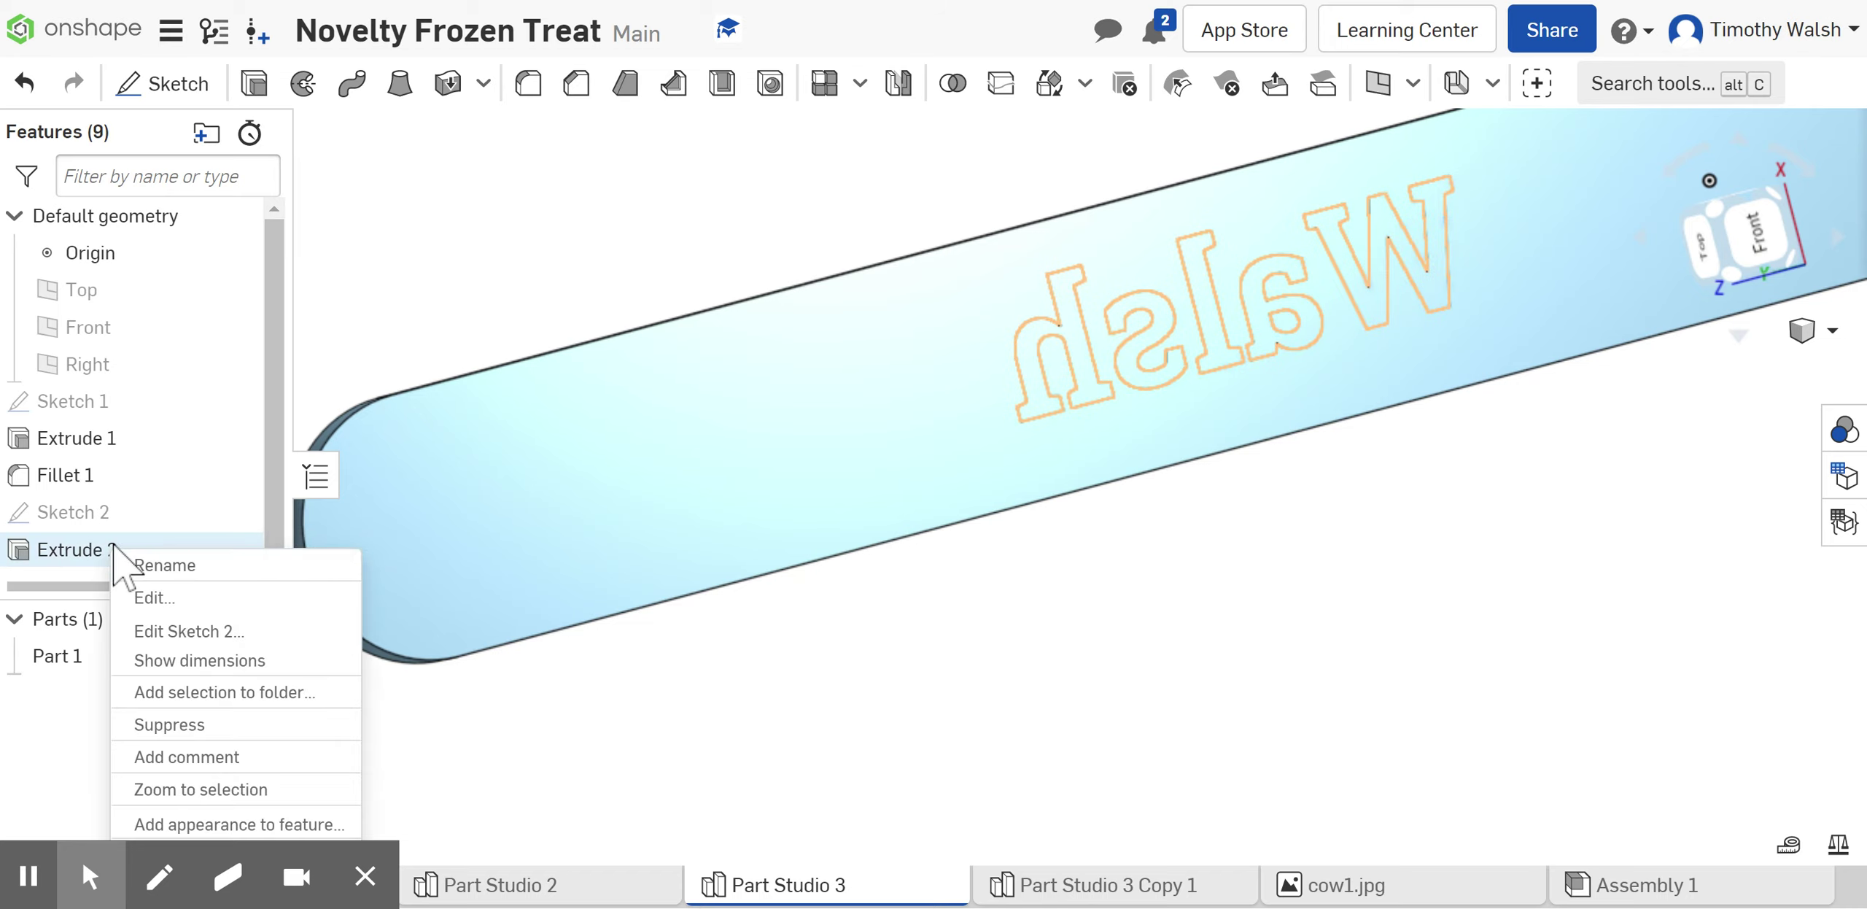
click(290, 824)
click(363, 465)
click(545, 310)
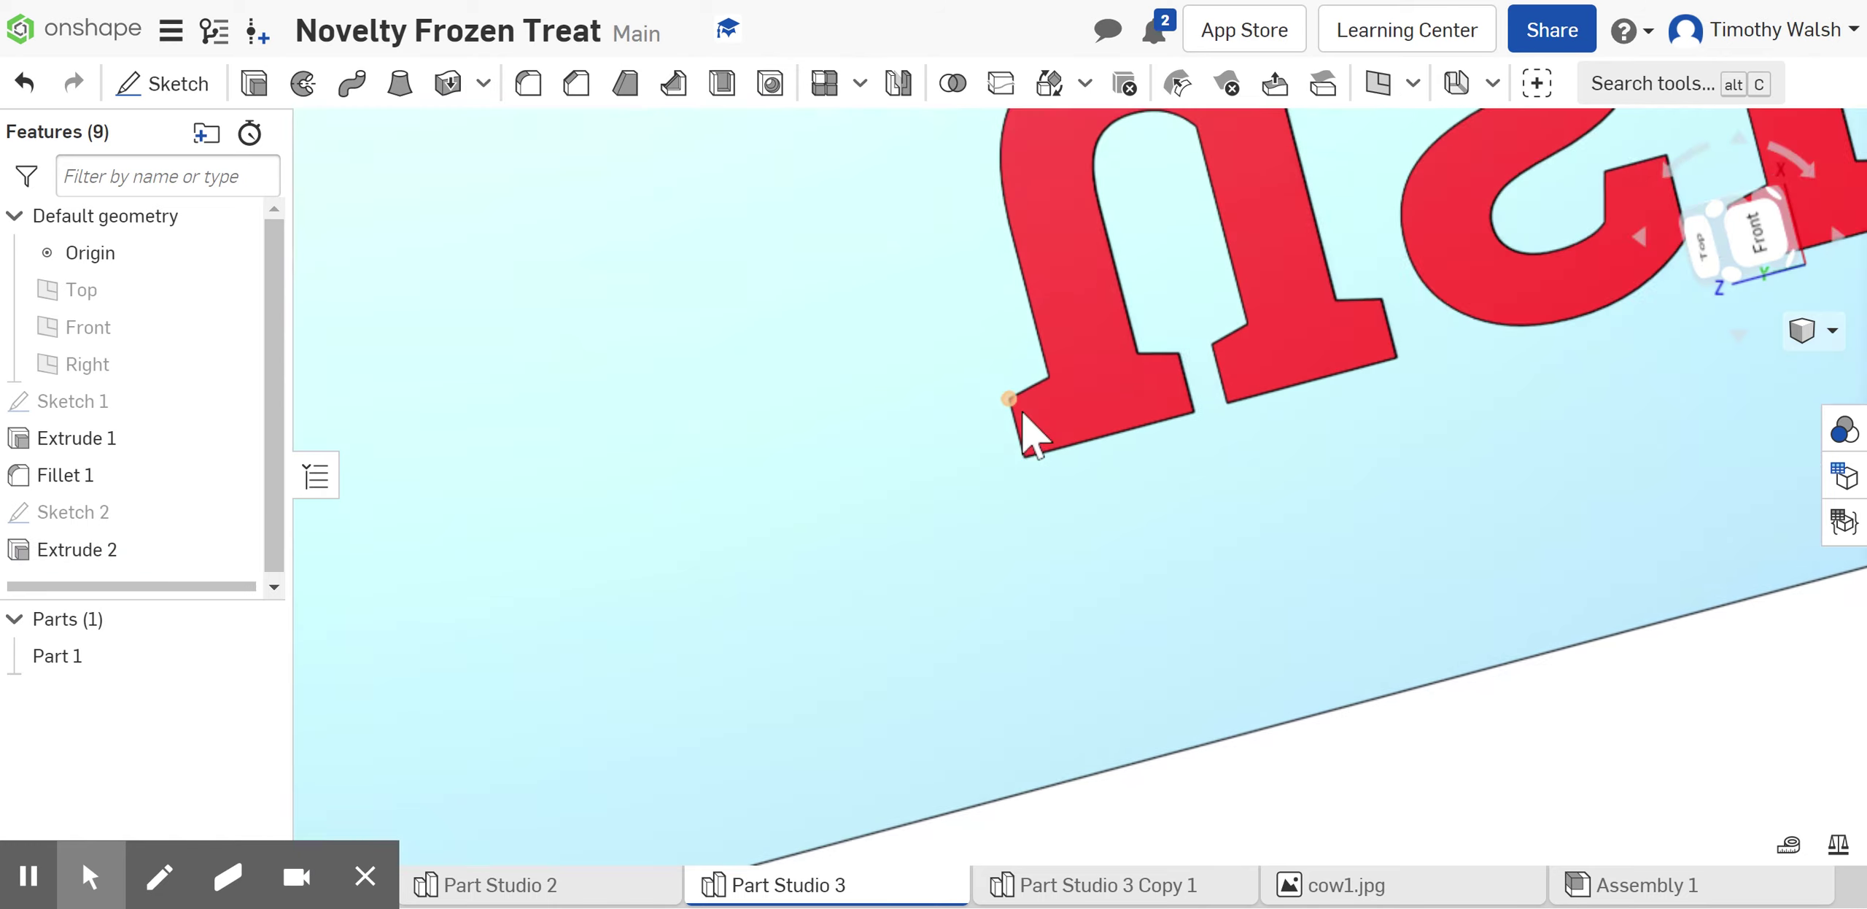
scroll(1032, 419, down, 10)
right_drag(1042, 404, 987, 384)
scroll(1094, 387, down, 2)
scroll(1103, 372, up, 6)
scroll(1103, 372, down, 2)
middle_drag(1100, 372, 744, 445)
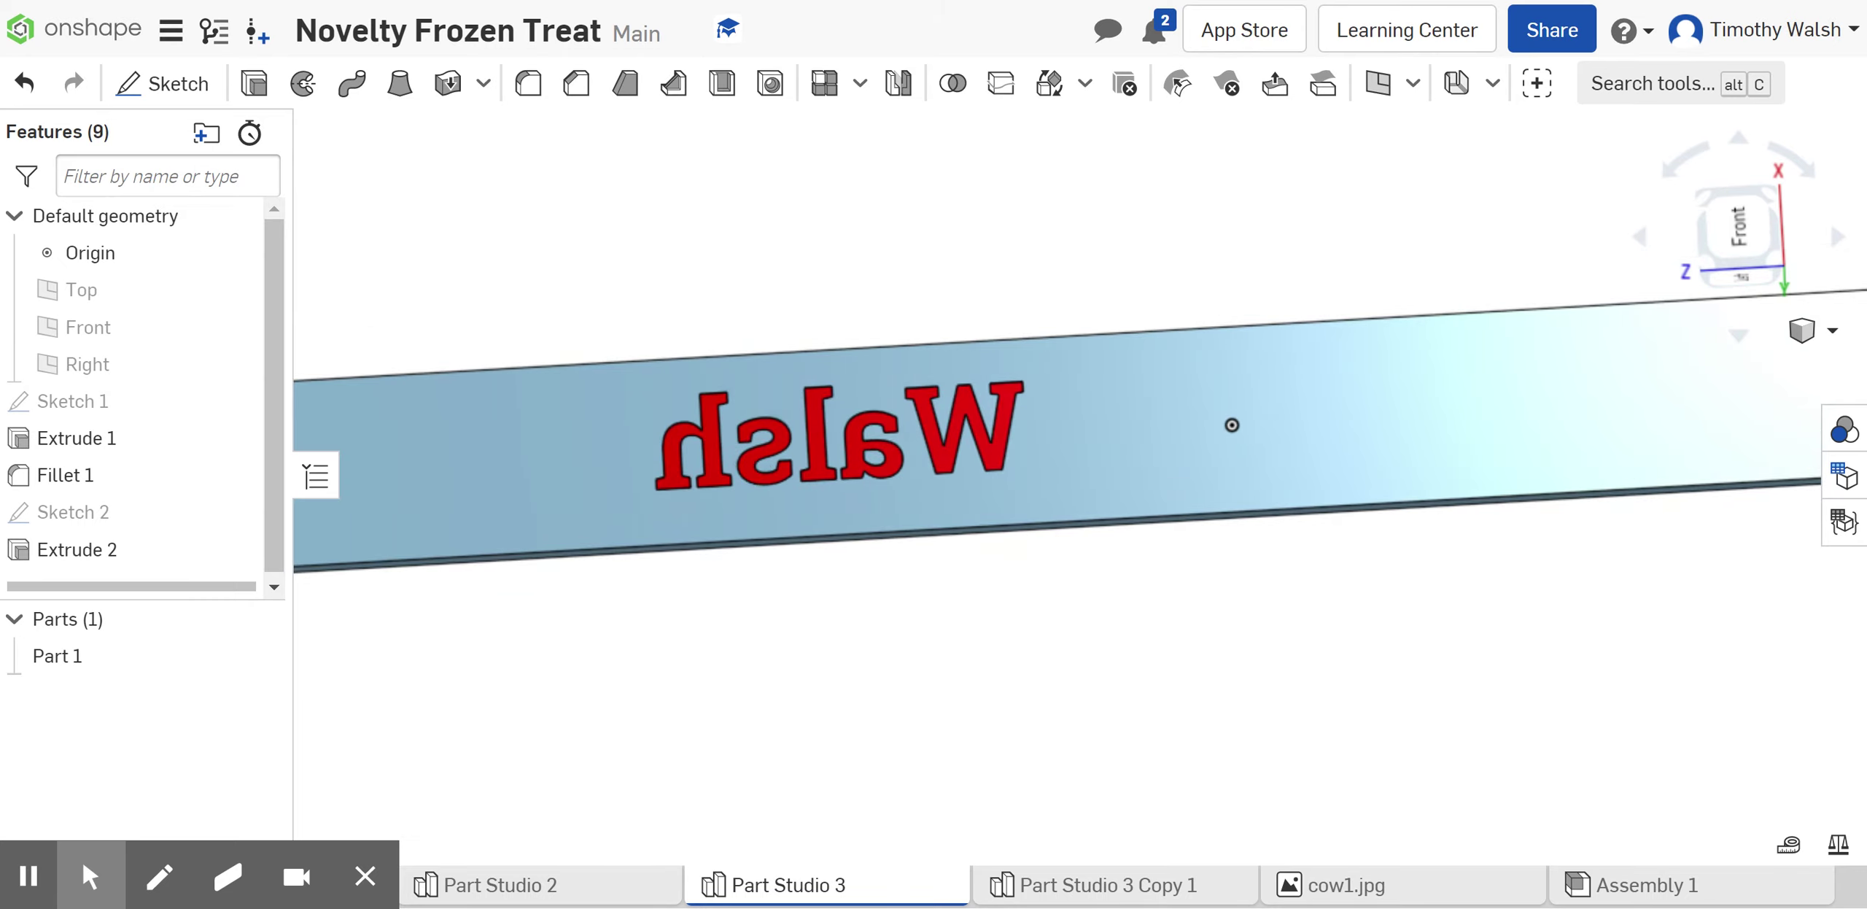